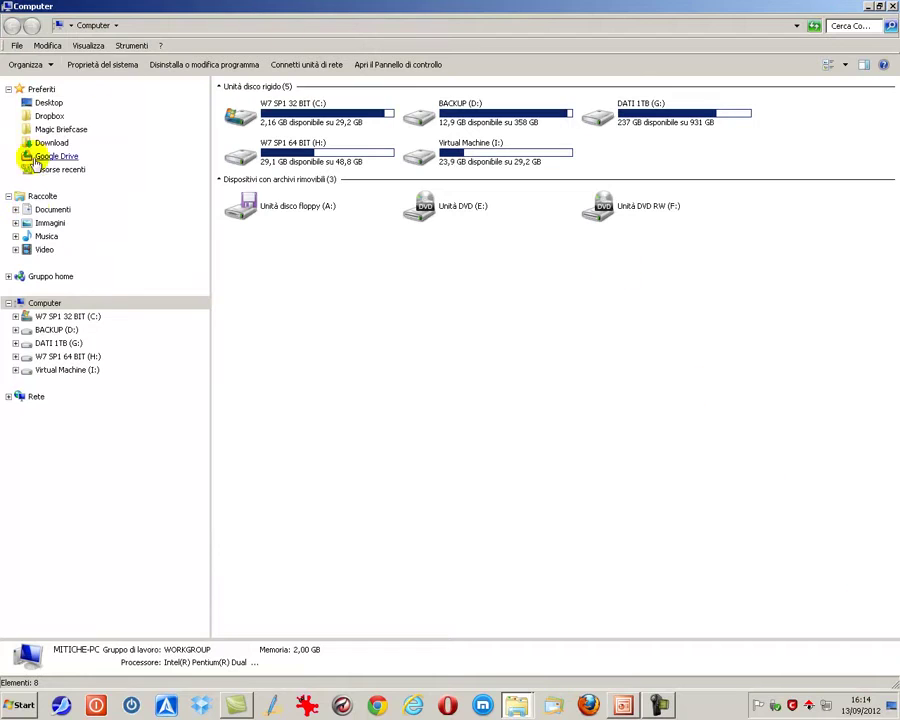
Close the Computer window, open a new explorer window at Raccolte and narrow its navigation pane slightly
left_click(893, 7)
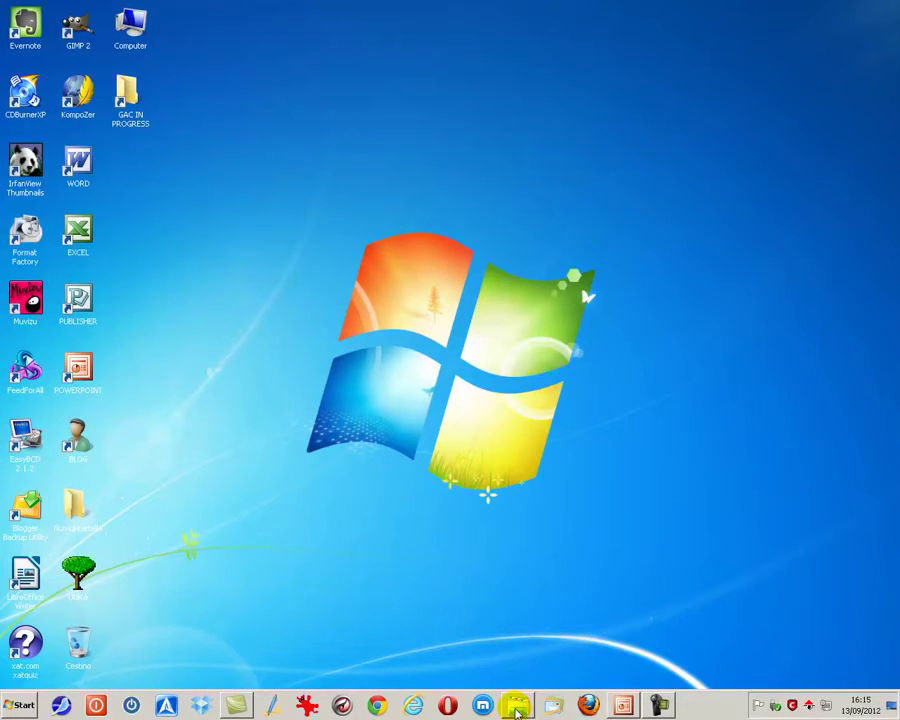
mouse_move(516, 709)
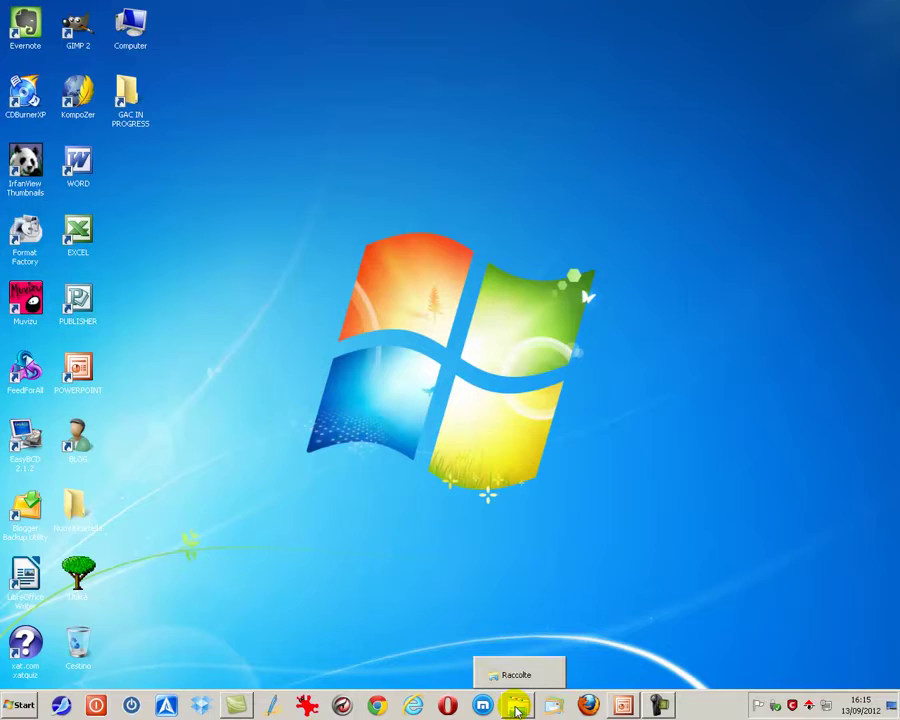
left_click(516, 709)
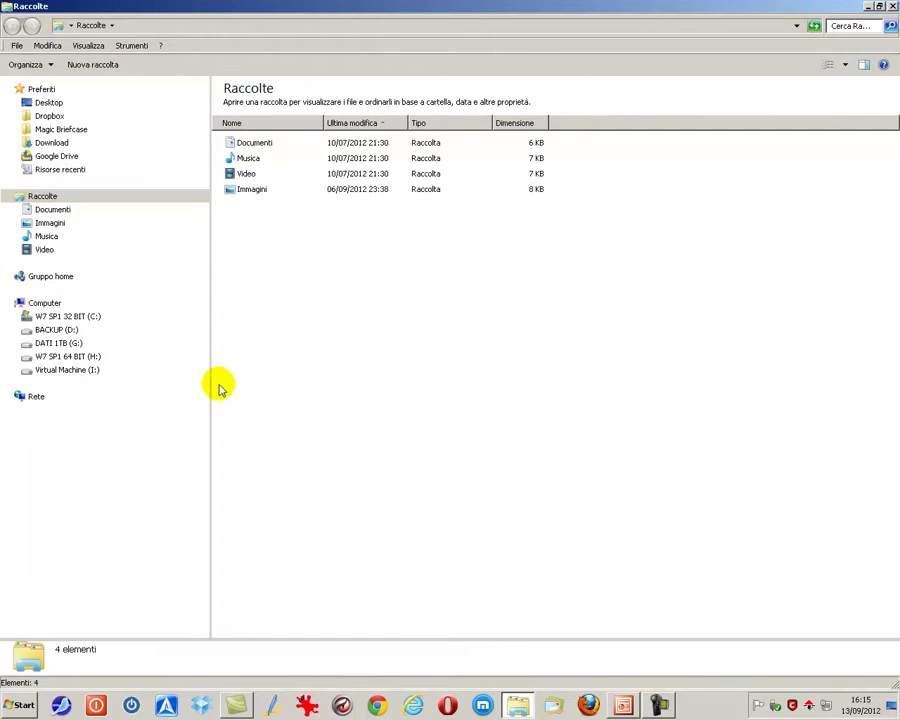
left_click_drag(209, 385, 178, 377)
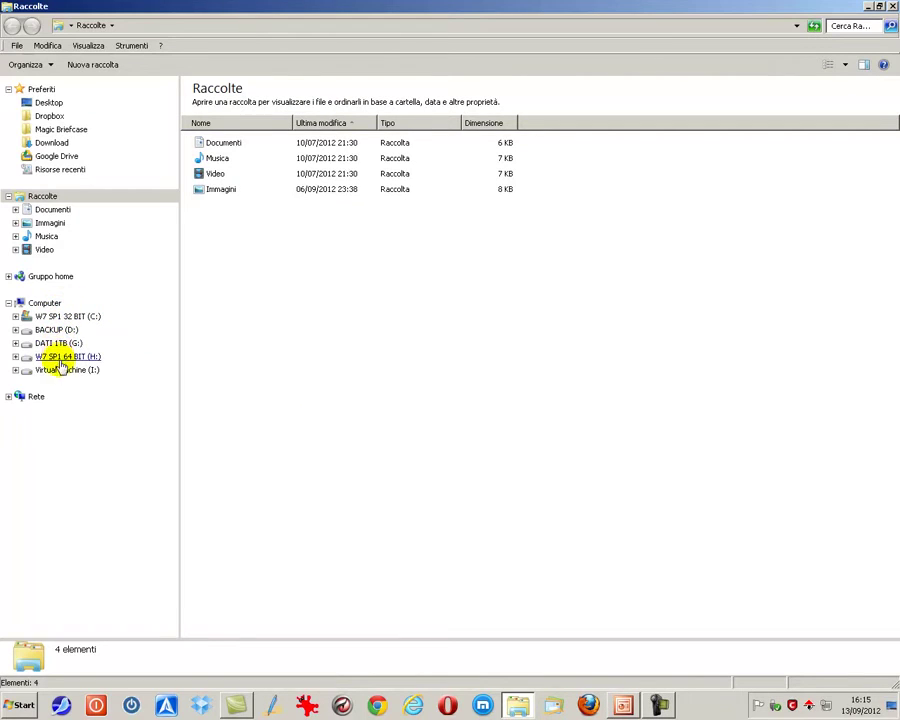
Open Computer and cycle the drive listing through the quick view modes until it is back in Titoli view
left_click(44, 303)
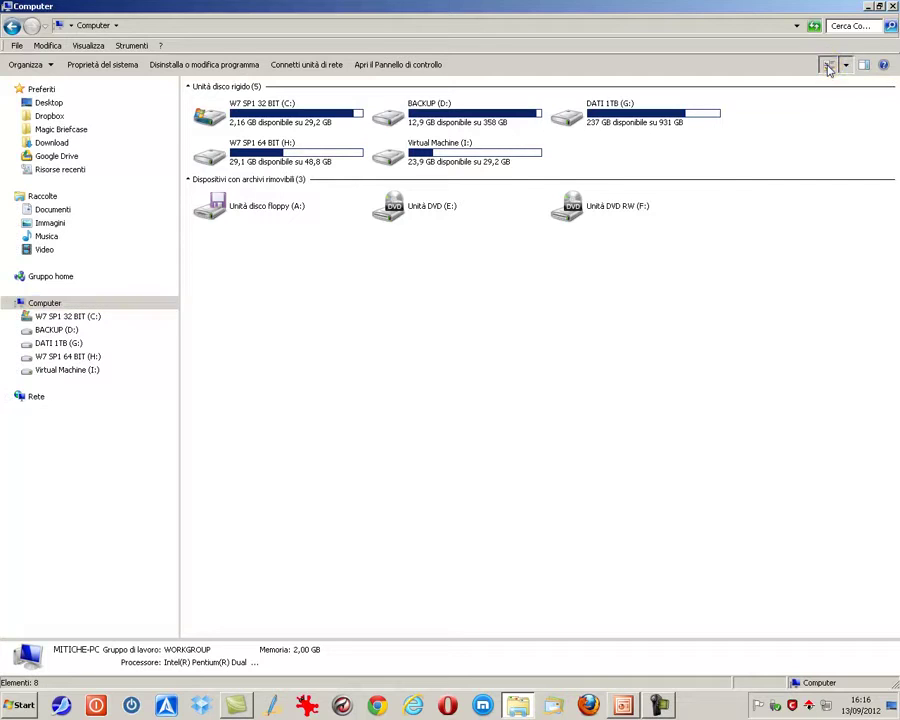
left_click(828, 66)
left_click(828, 66)
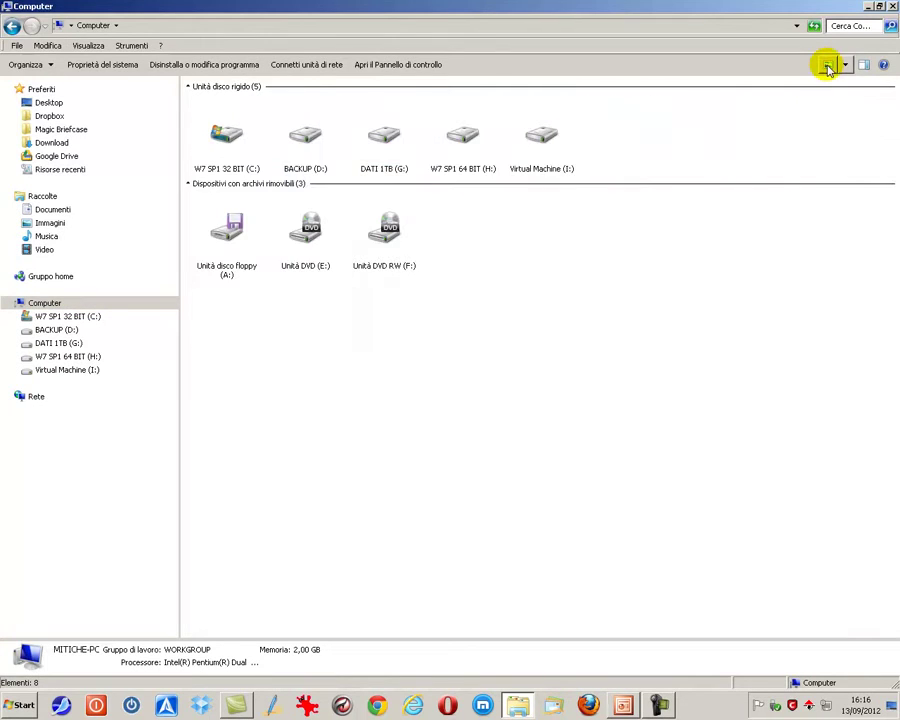
left_click(828, 66)
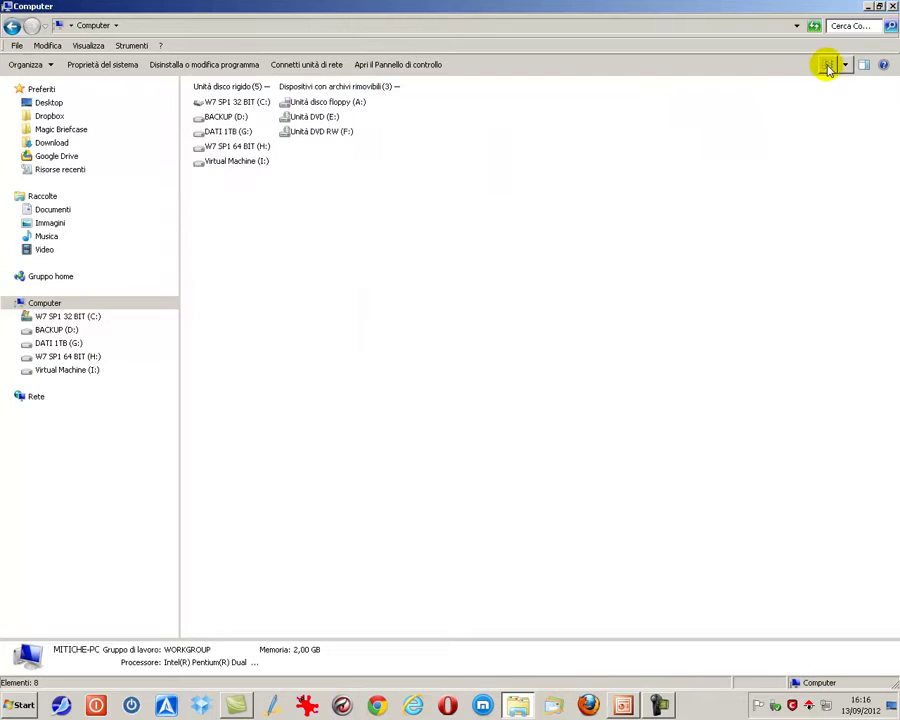
left_click(828, 66)
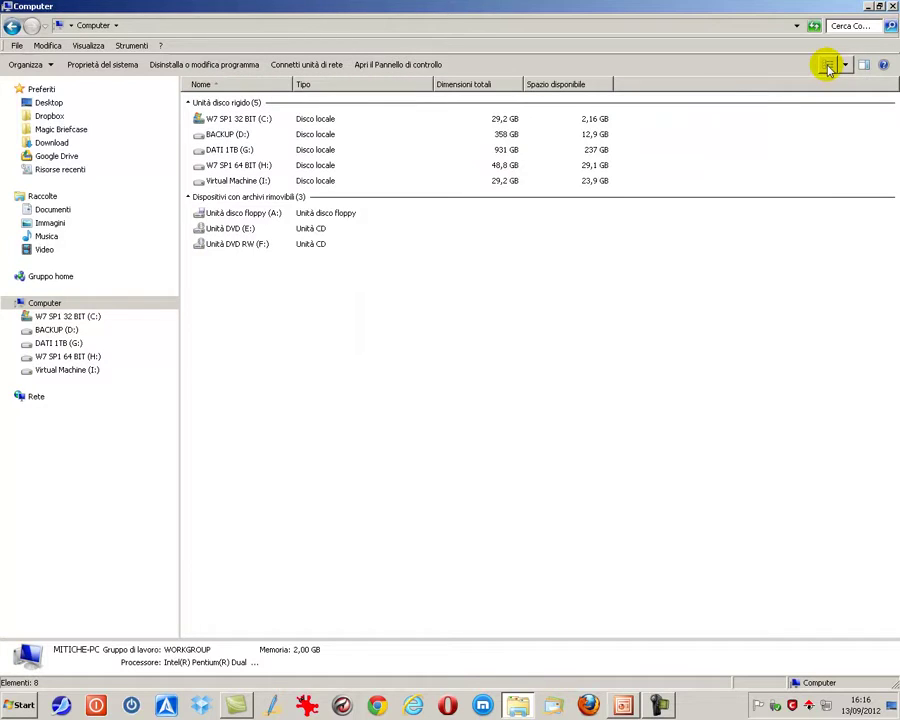
left_click(828, 66)
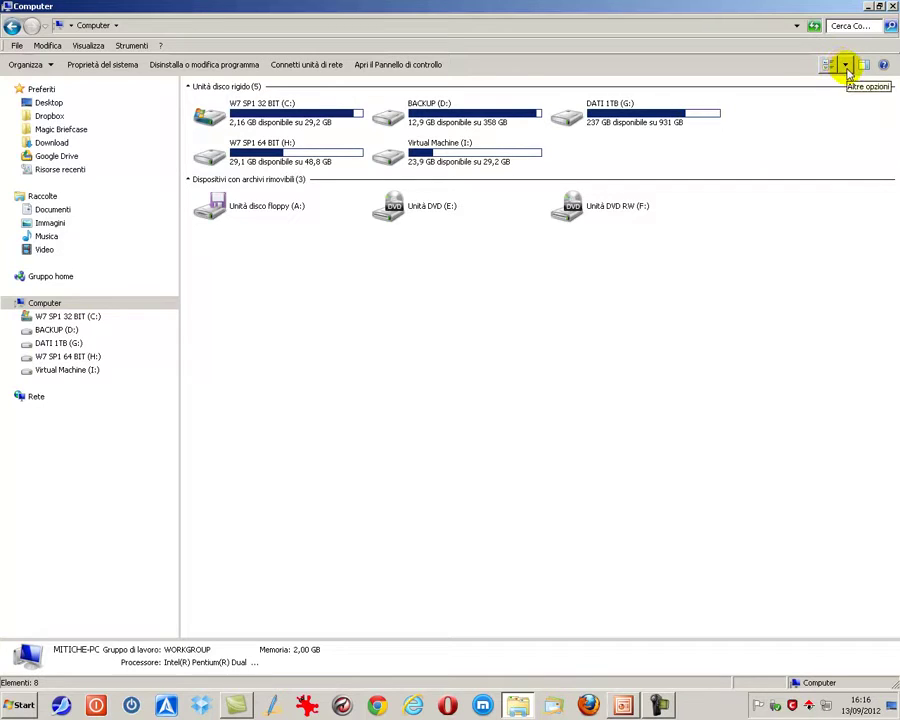
Try the Icone molto grandi, Icone grandi, Icone medie, Titoli and Contenuto views on the drive listing
left_click(846, 66)
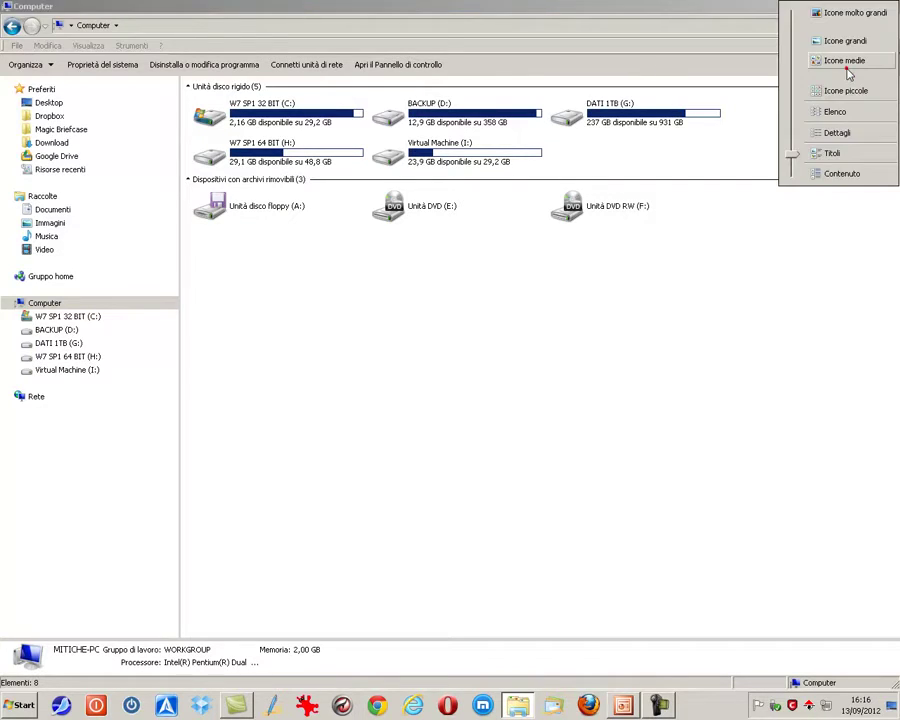
left_click(844, 14)
left_click(843, 63)
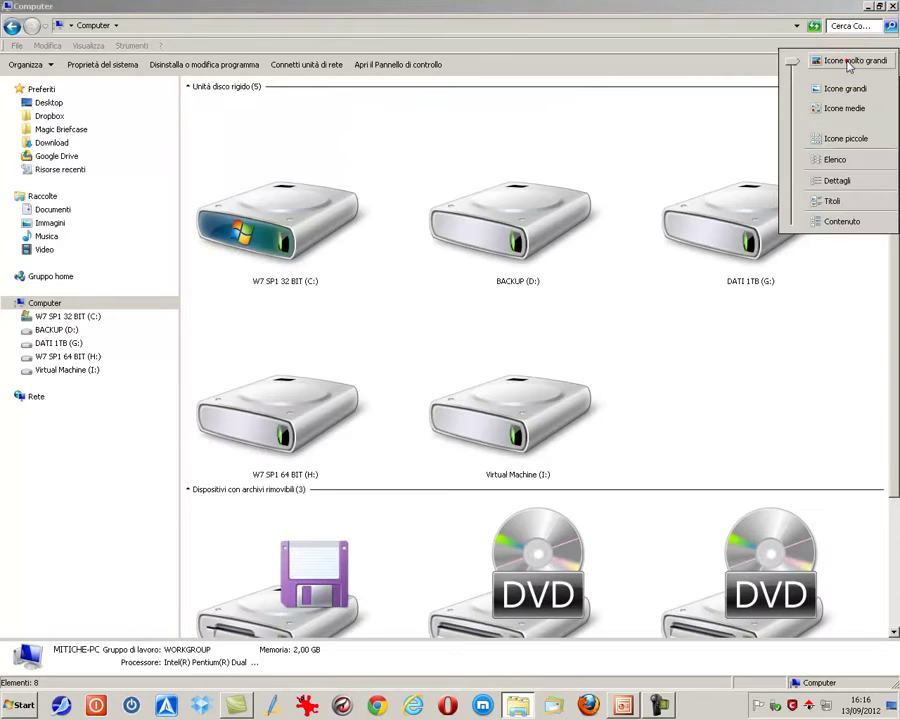
left_click(845, 90)
left_click(844, 64)
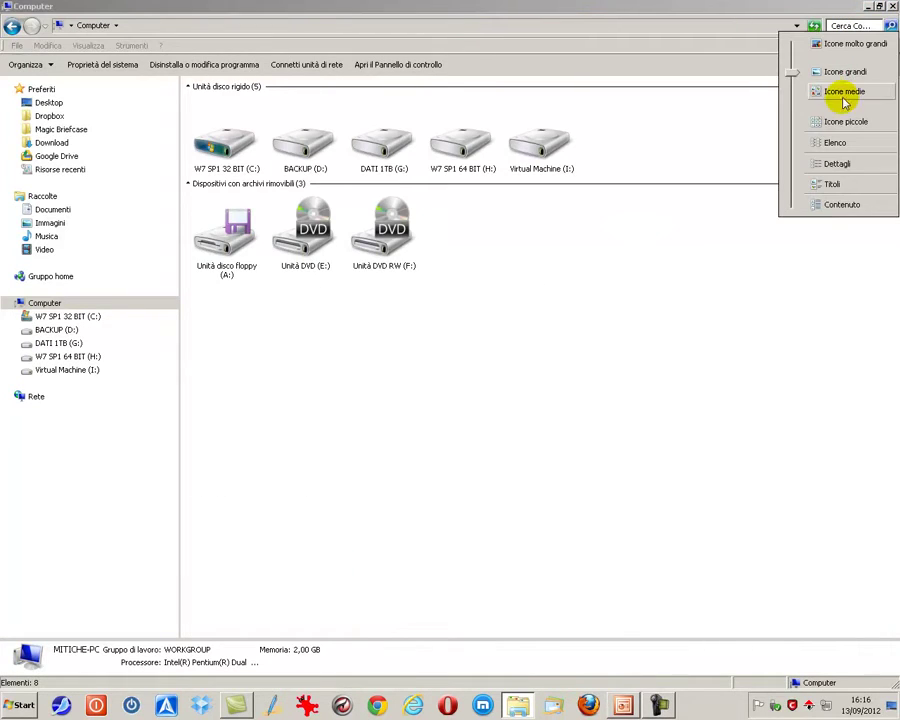
left_click(845, 100)
left_click(844, 64)
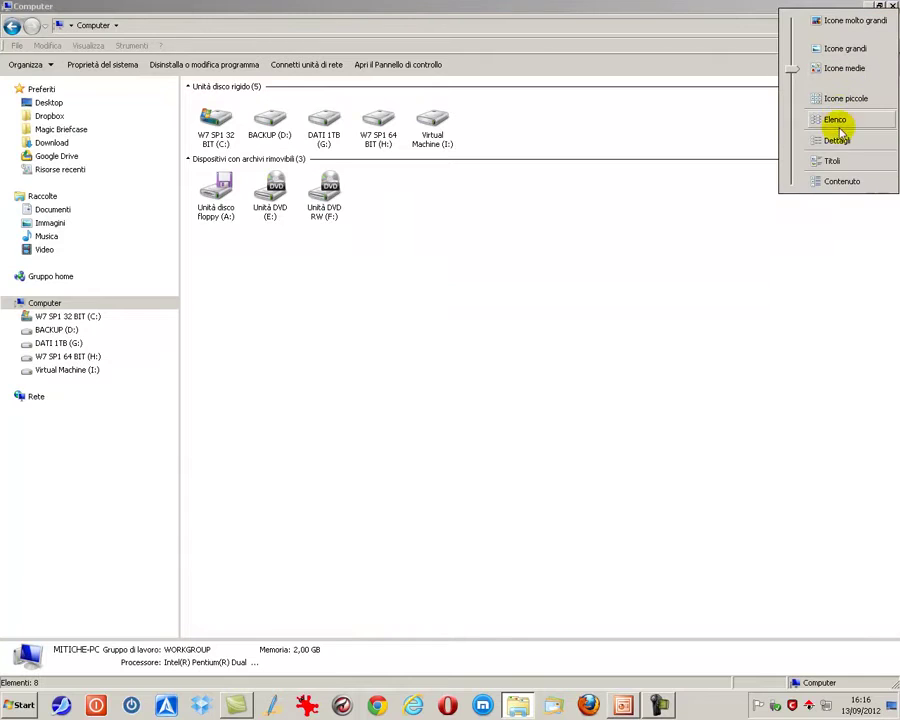
left_click(836, 161)
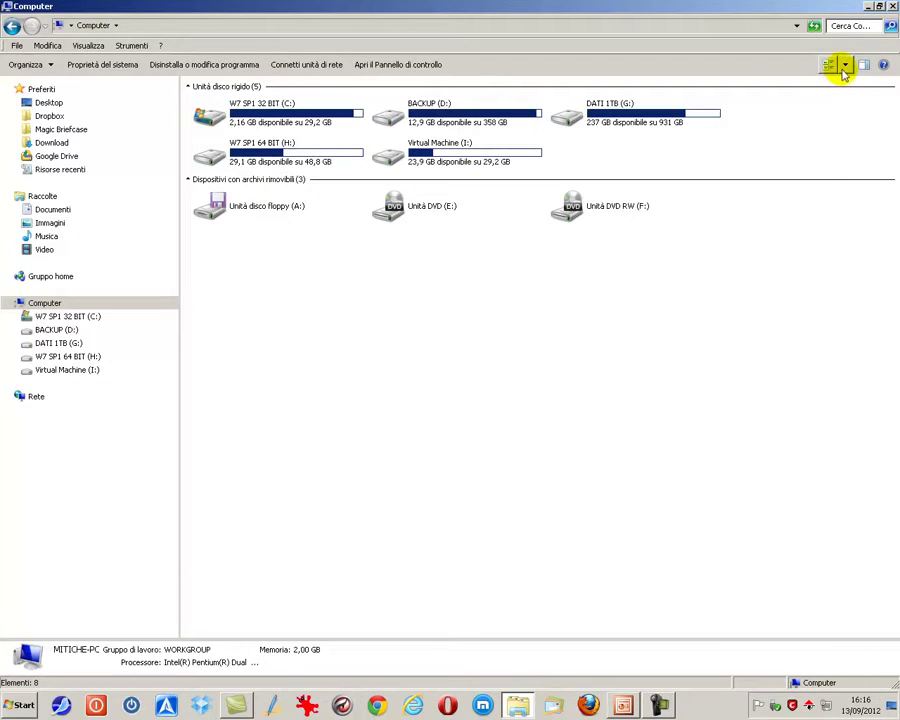
left_click(839, 64)
left_click(842, 174)
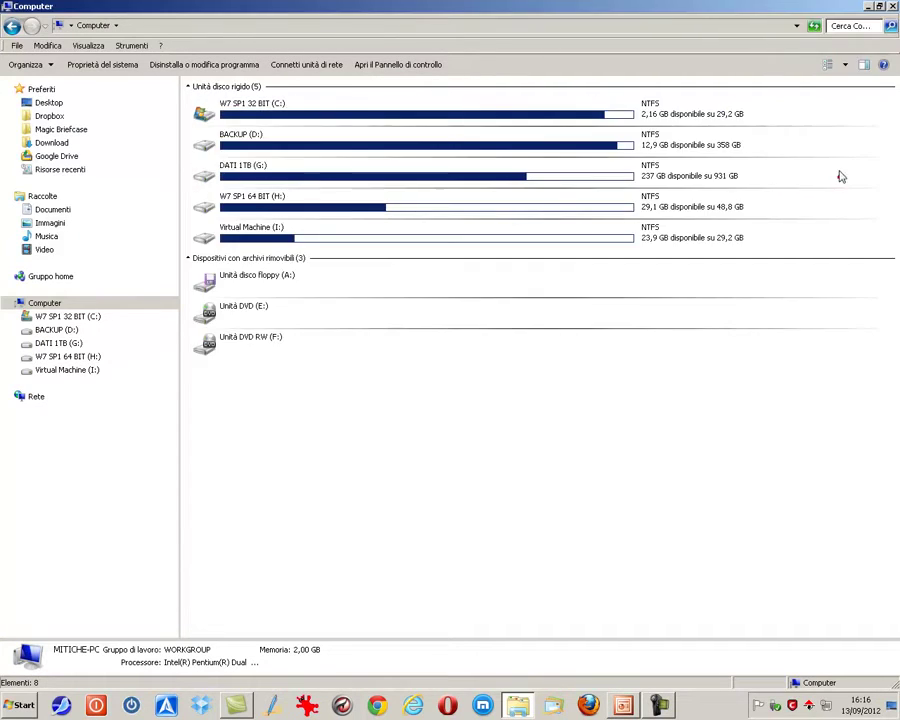
Display the Computer drives in the Dettagli view
left_click(844, 64)
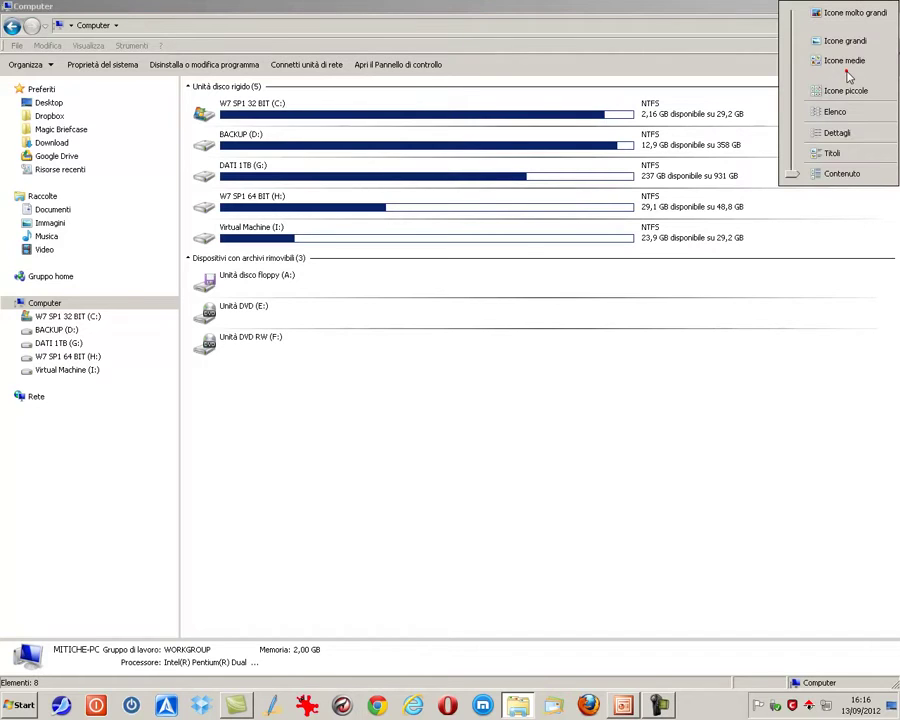
left_click(840, 138)
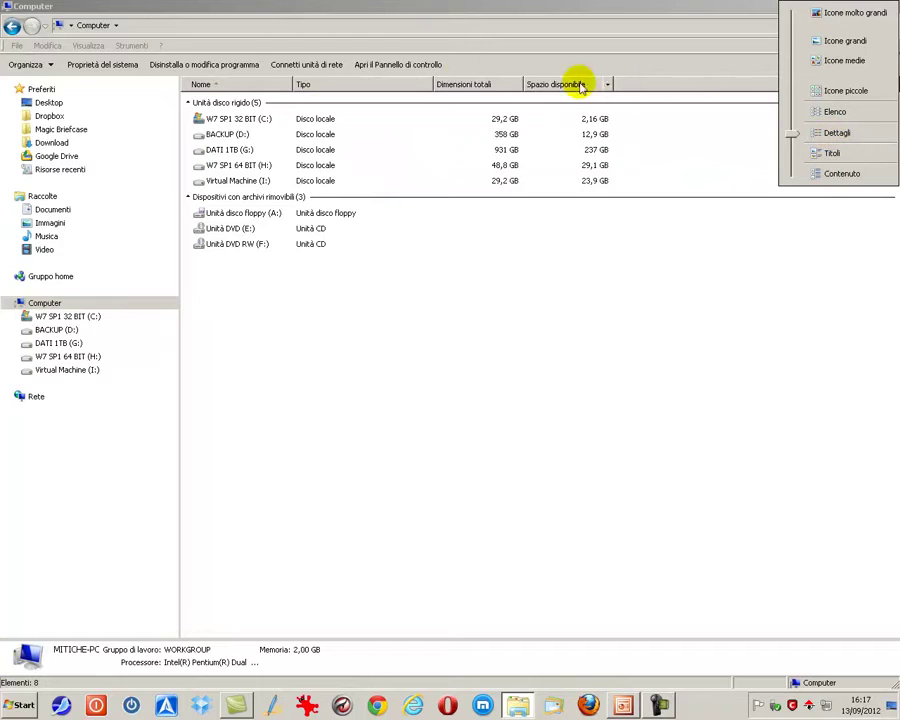
left_click(46, 304)
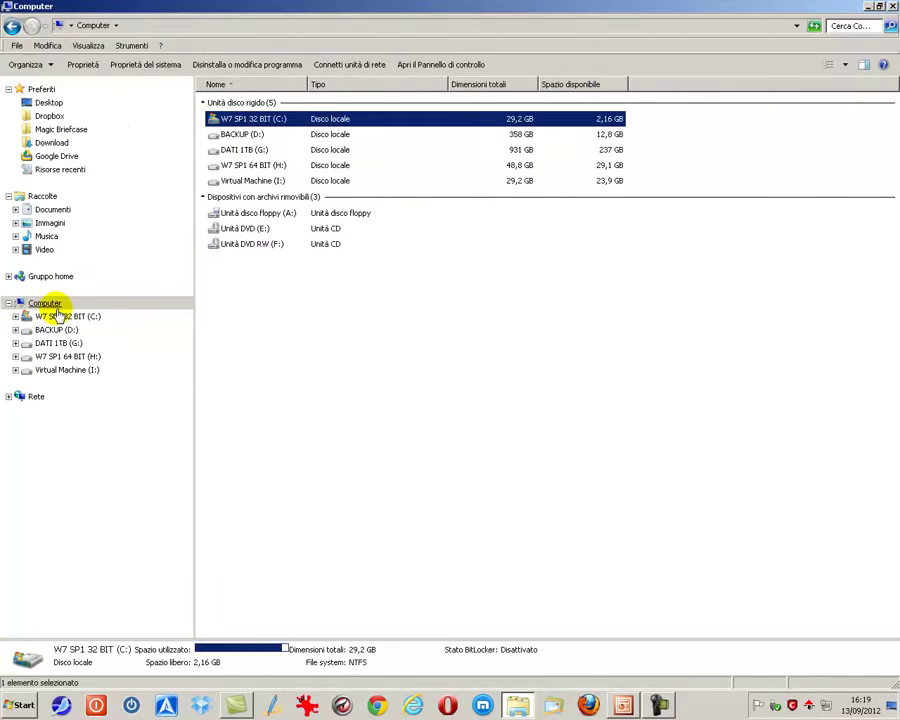
Expand the BACKUP (D:) drive in the folder tree and open the LEZIONE 1 folder inside BLOG > GAC
left_click(48, 305)
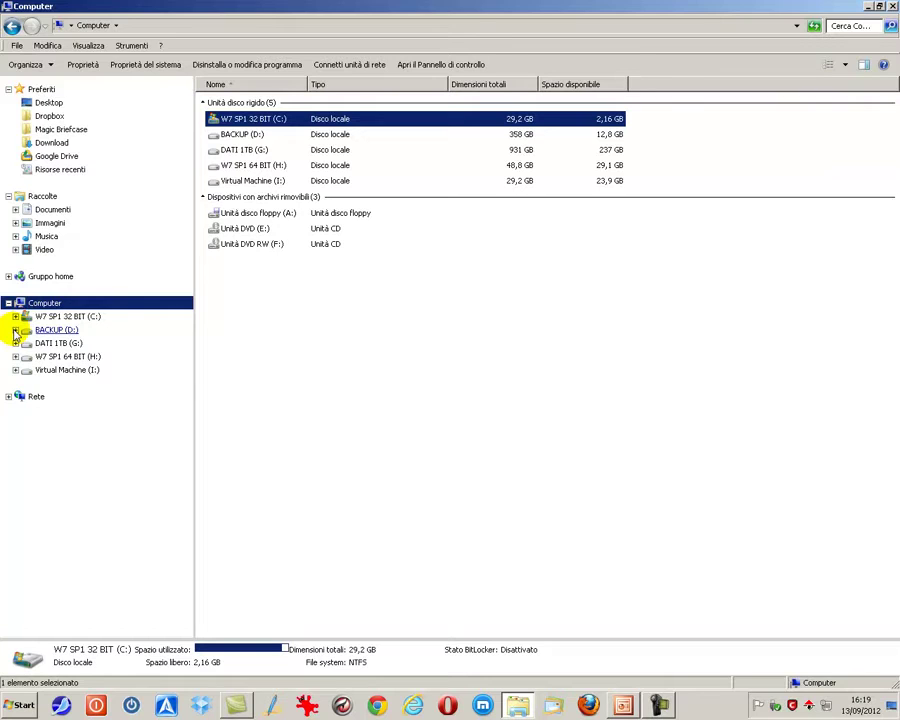
left_click(15, 330)
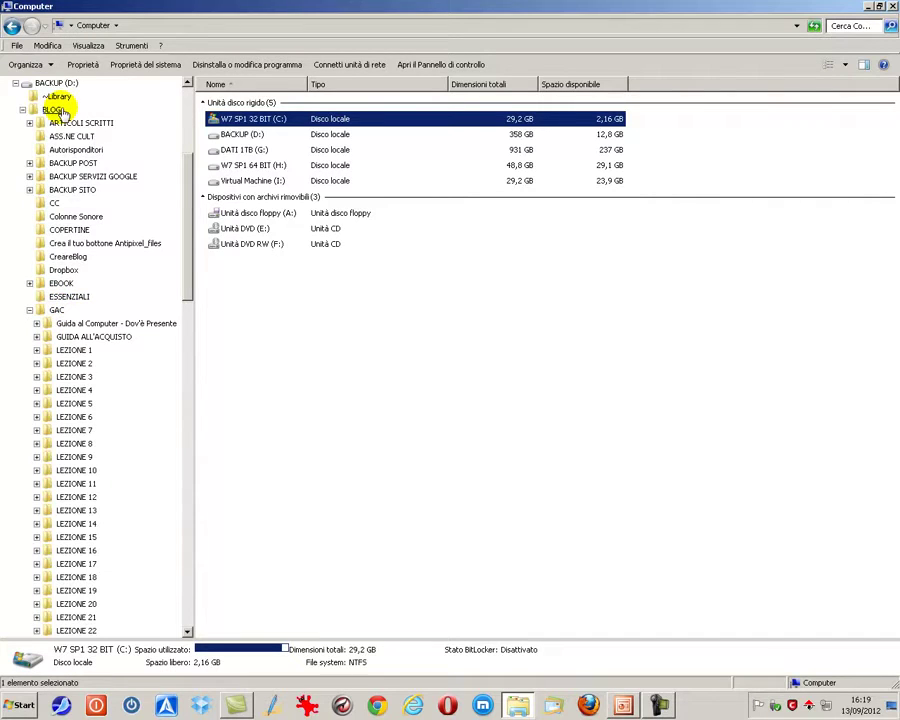
left_click(55, 310)
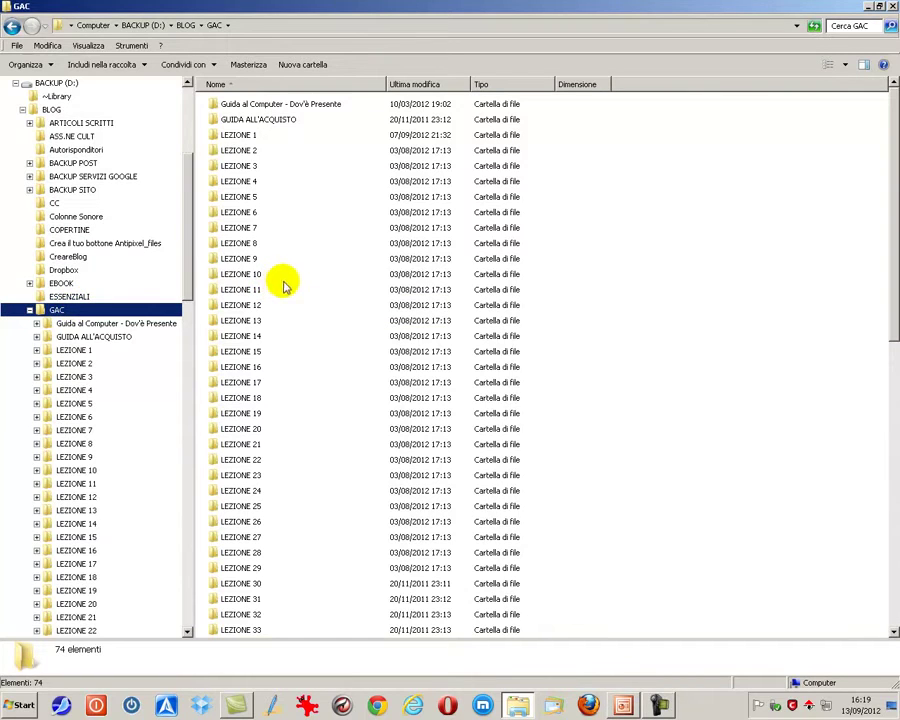
left_click(74, 351)
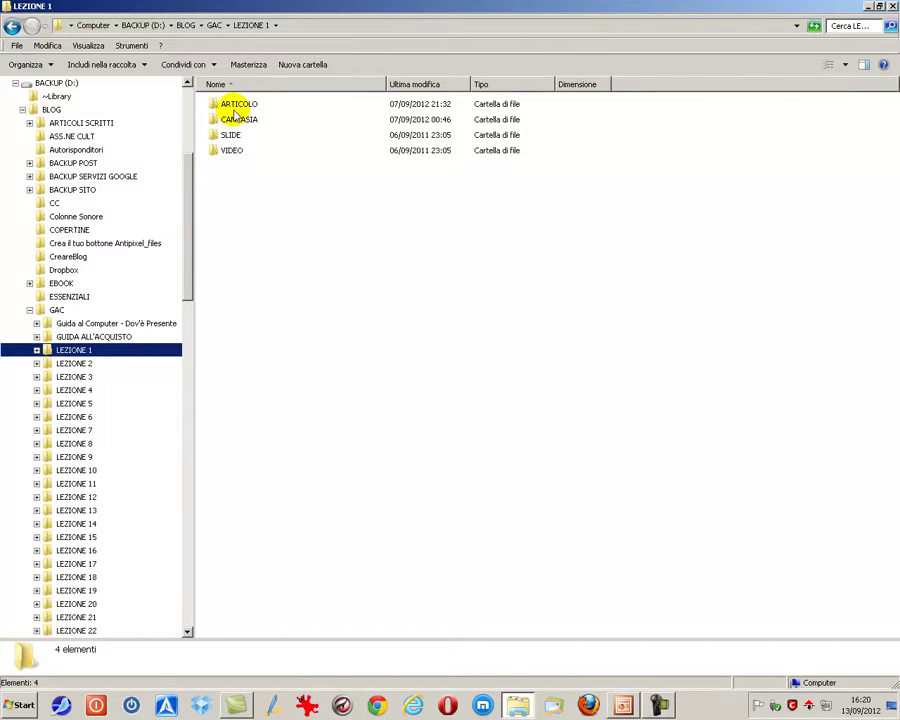
Expand LEZIONE 1 in the folder tree and browse its ARTICOLO, CAMTASIA, SLIDE and VIDEO subfolders in turn
left_click(37, 355)
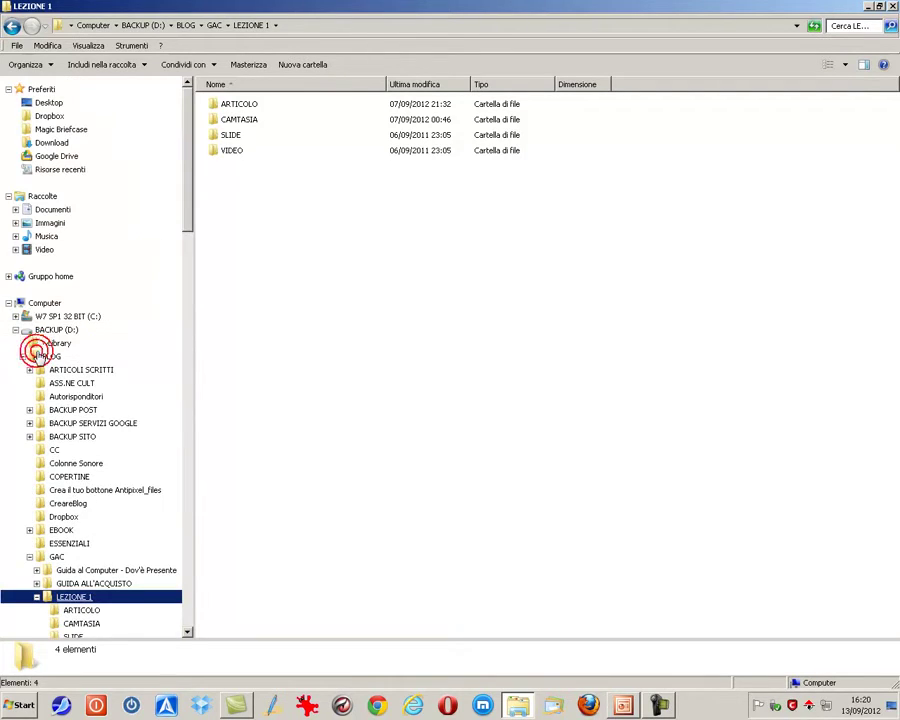
left_click_drag(188, 223, 187, 313)
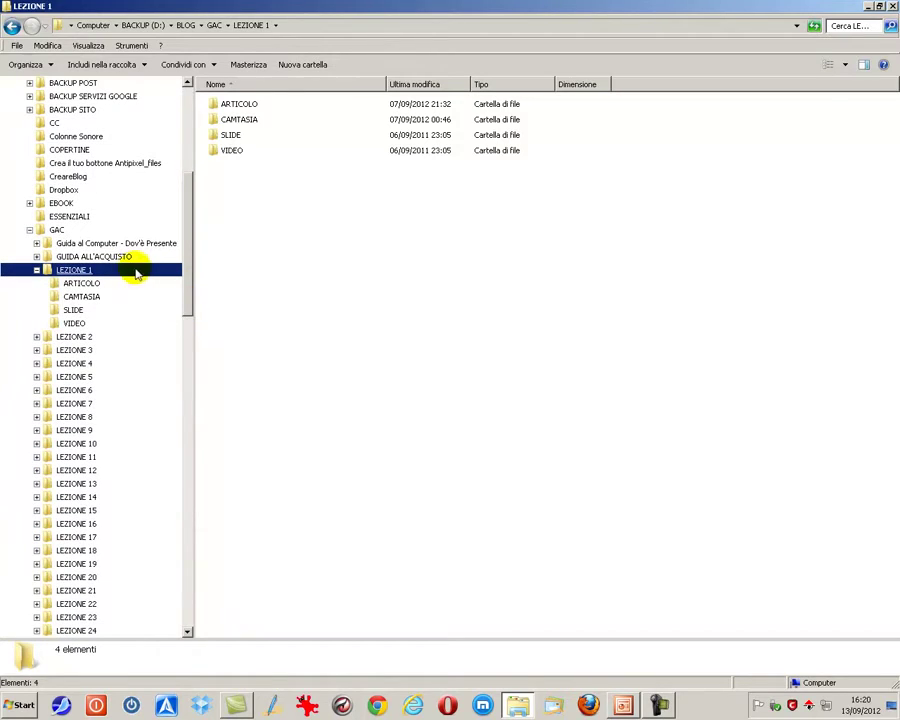
left_click(84, 285)
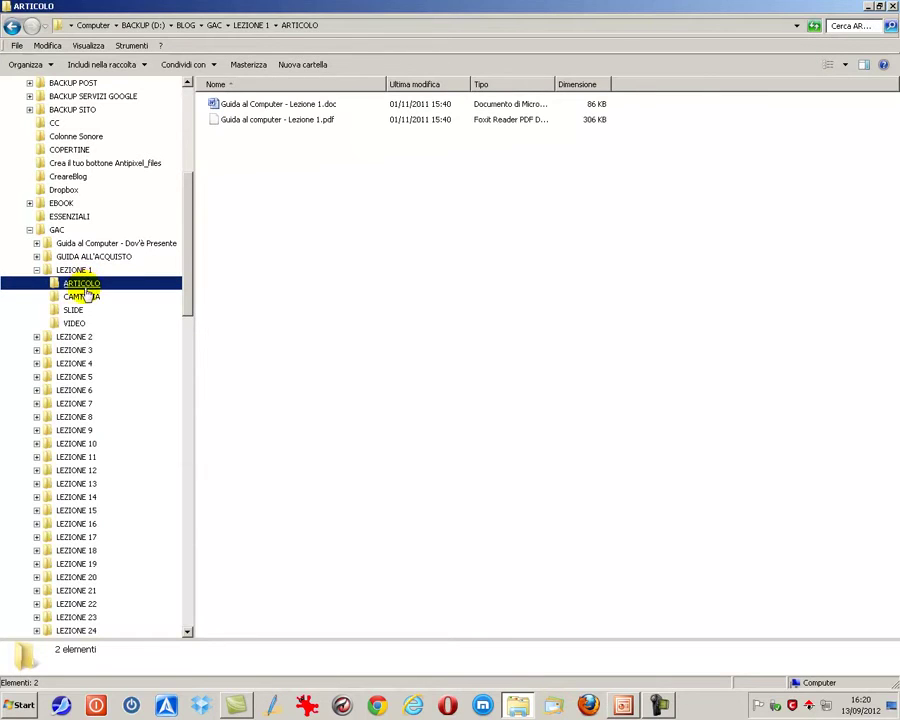
left_click(84, 297)
left_click(75, 310)
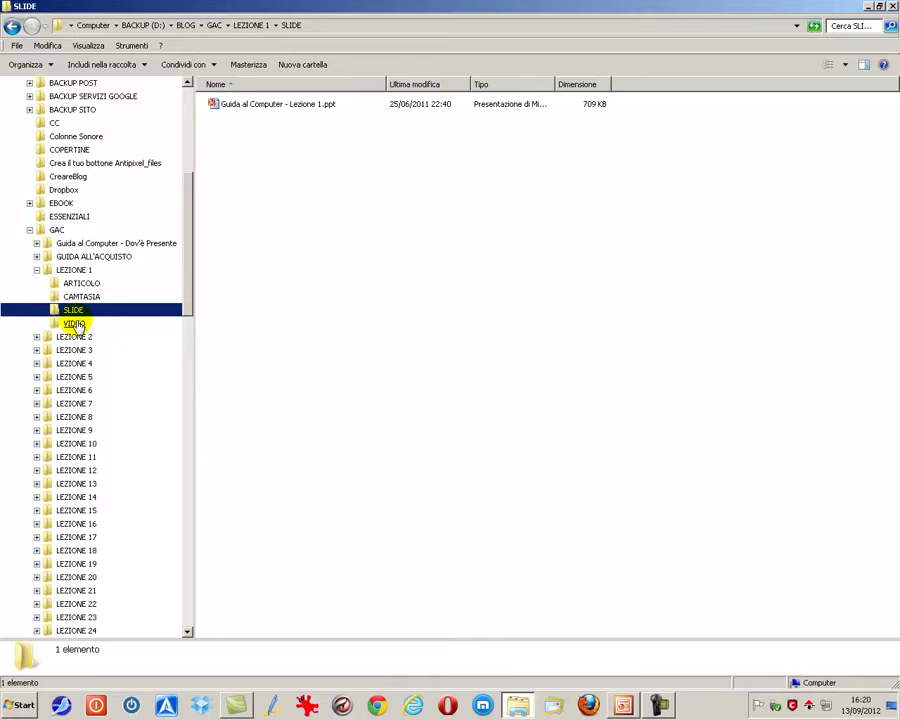
left_click(75, 324)
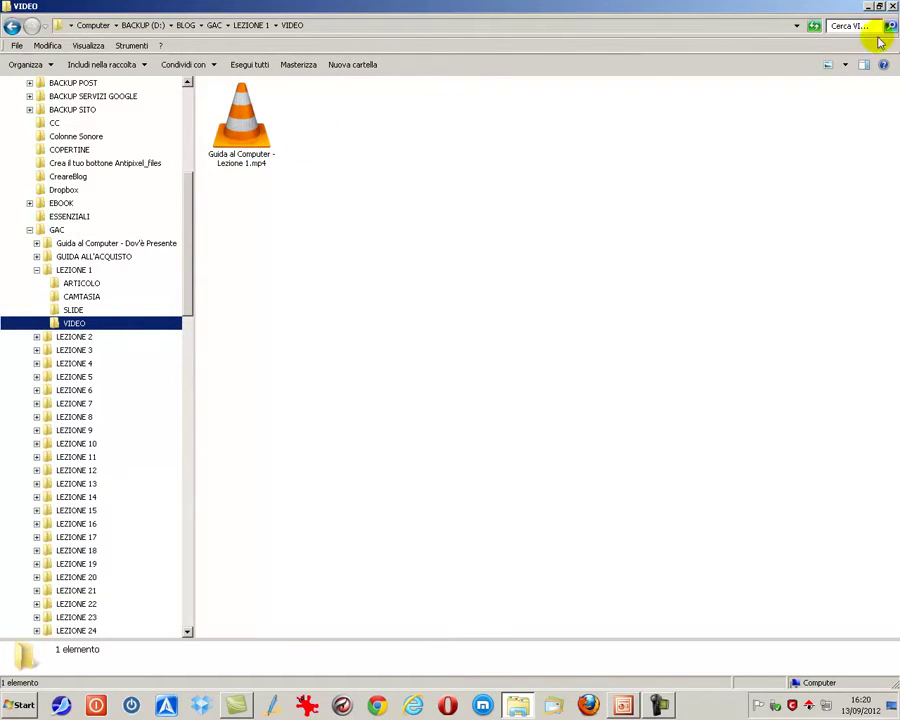
Switch the VIDEO folder to Dettagli view and show a preview of its Lezione 1 video file
left_click(846, 65)
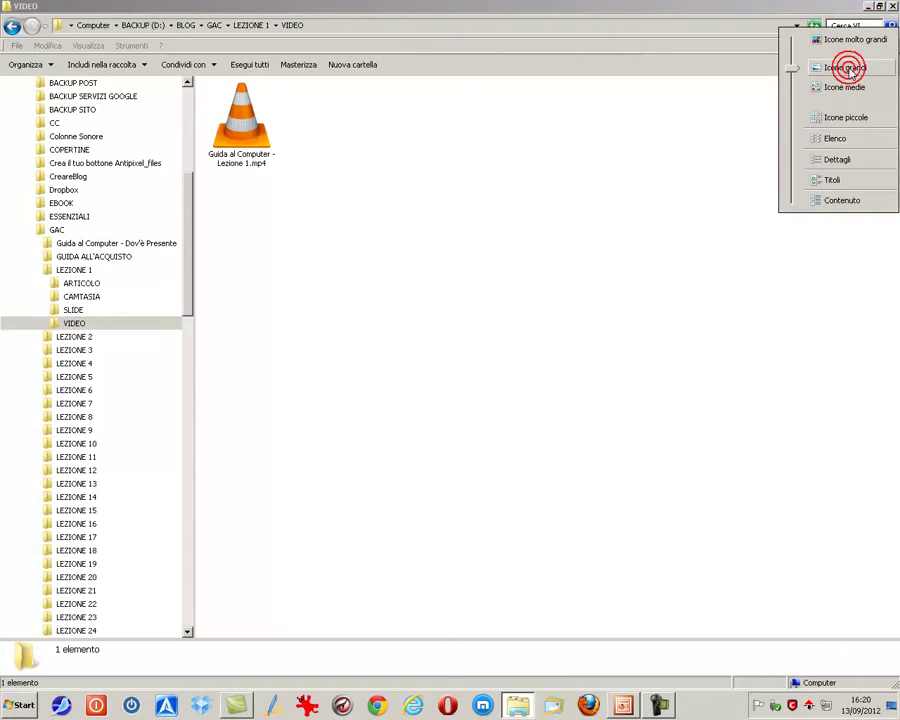
left_click(838, 159)
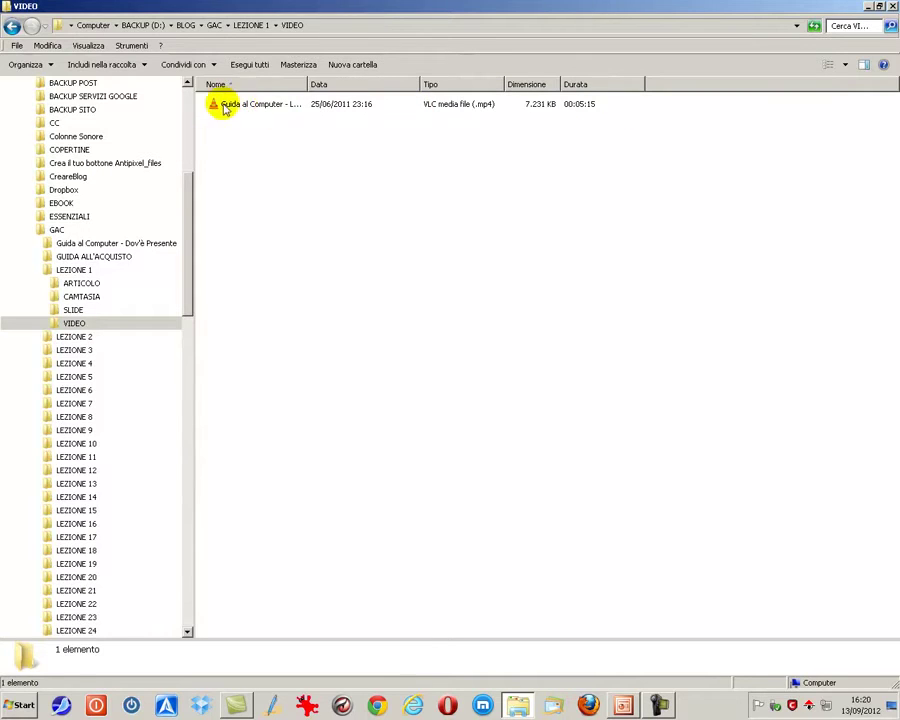
left_click(256, 108)
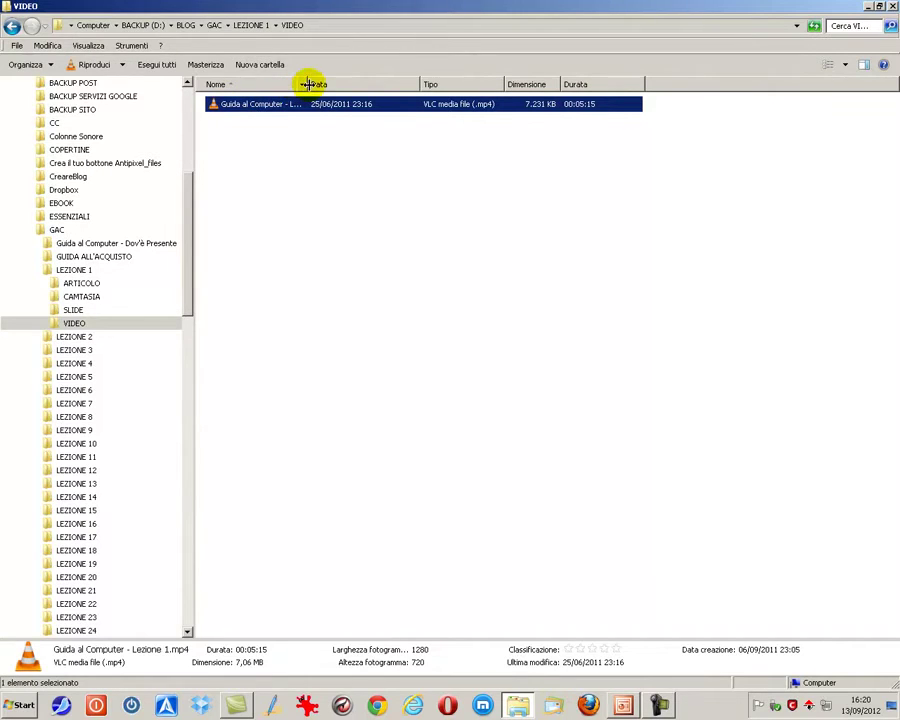
left_click(866, 64)
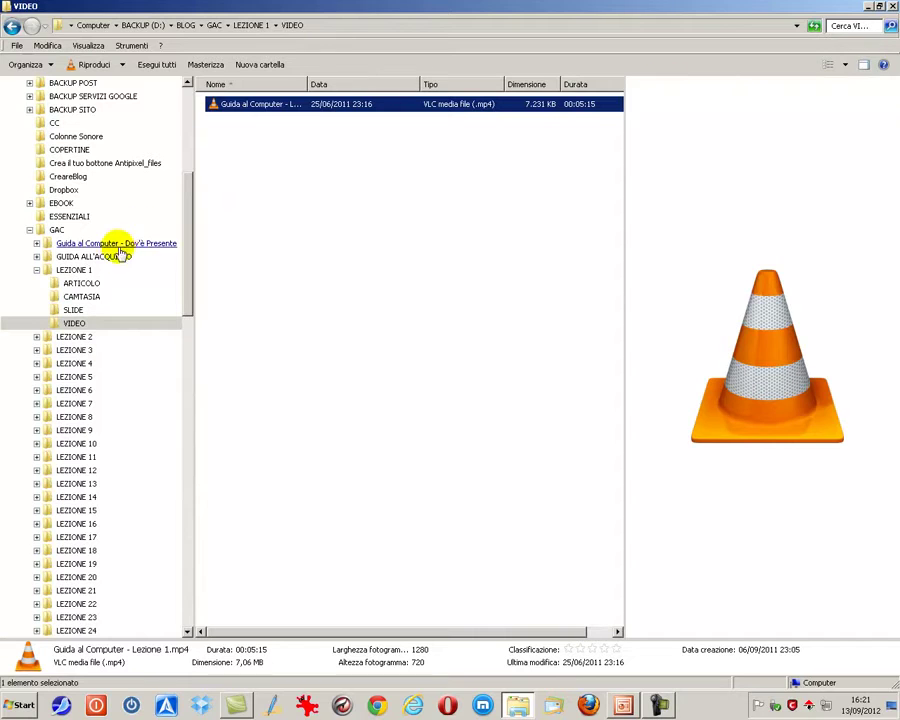
Preview Guida al computer - Lezione 1.pdf from the ARTICOLO folder and open the Windows help for the explorer window
left_click(86, 285)
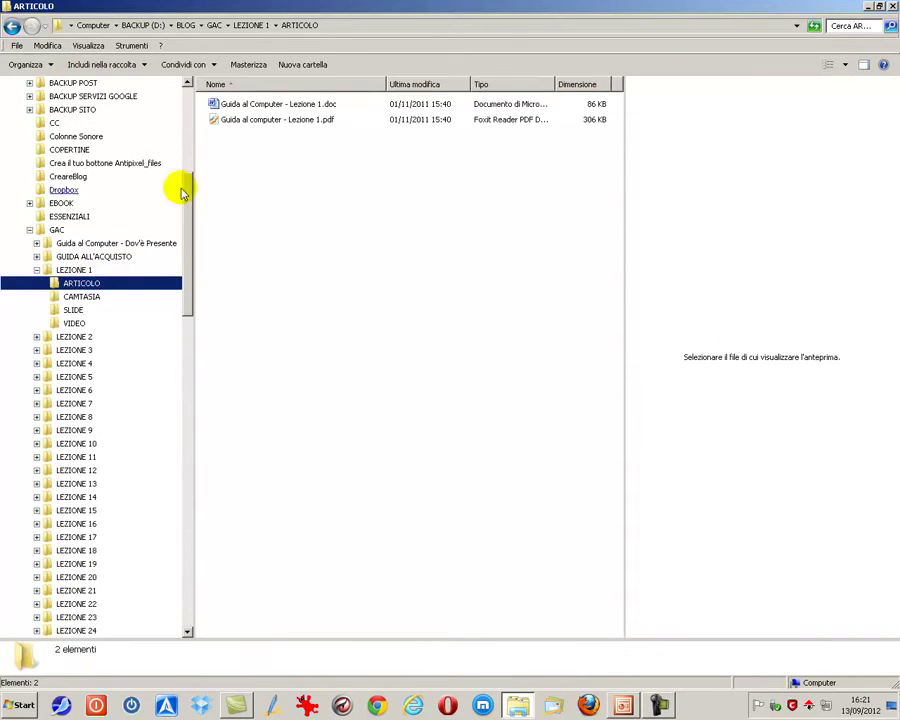
left_click(240, 120)
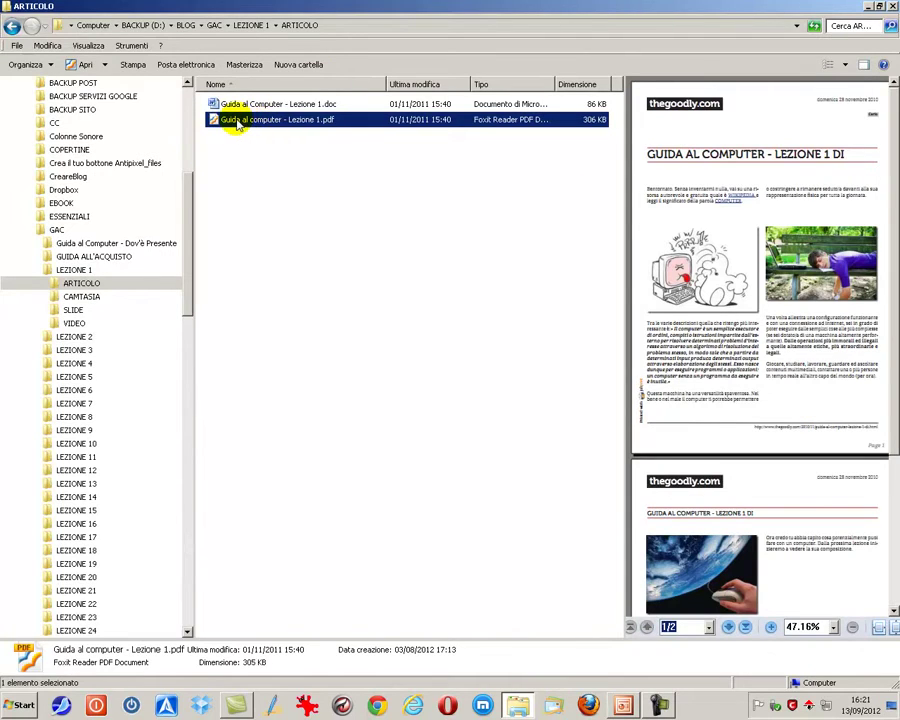
mouse_move(237, 124)
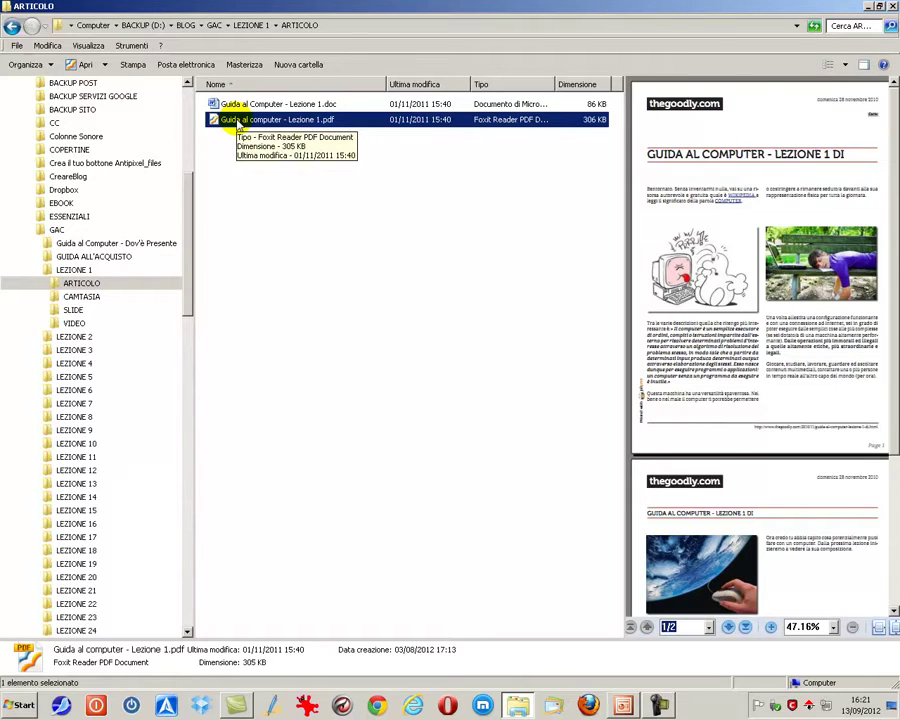
left_click(885, 65)
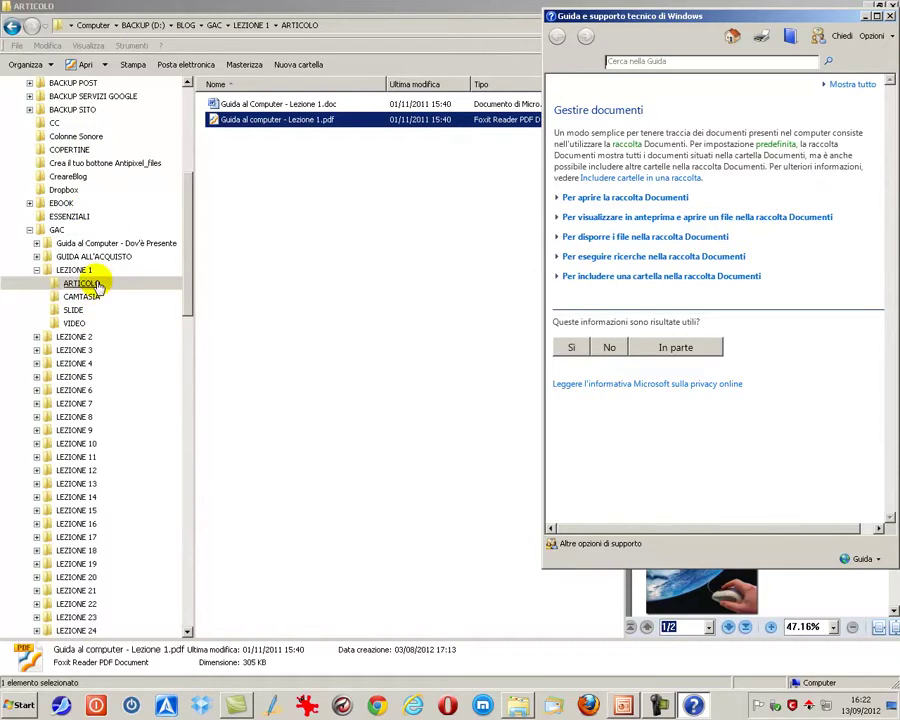
Close the help window and browse LEZIONE 1's CAMTASIA, LEZIONE 2's CAMTASIA and VIDEO, and LEZIONE 1's SLIDE and CAMTASIA folders
left_click(891, 16)
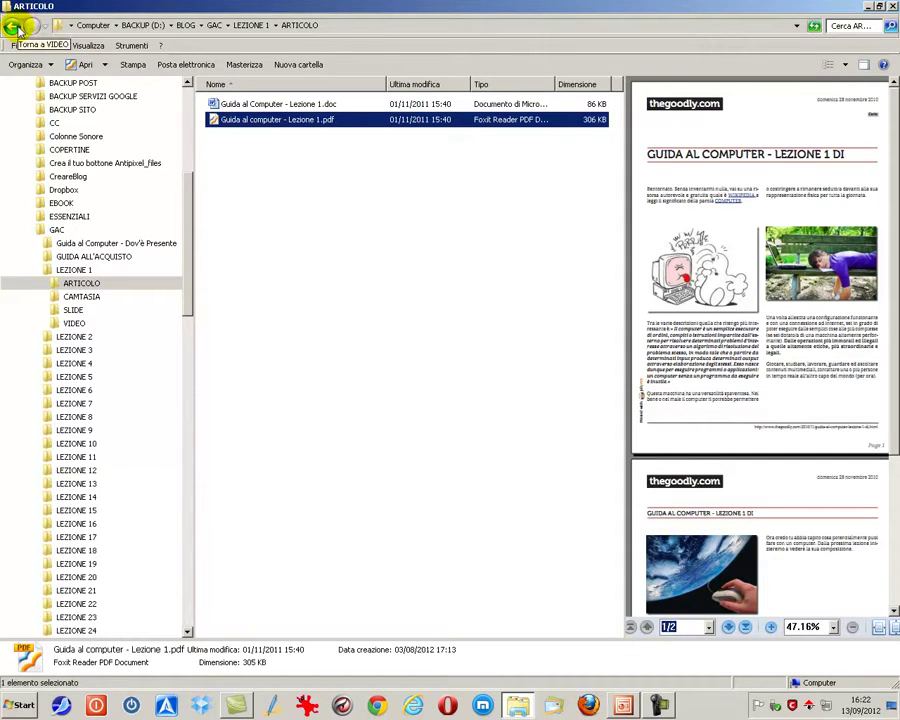
left_click(80, 296)
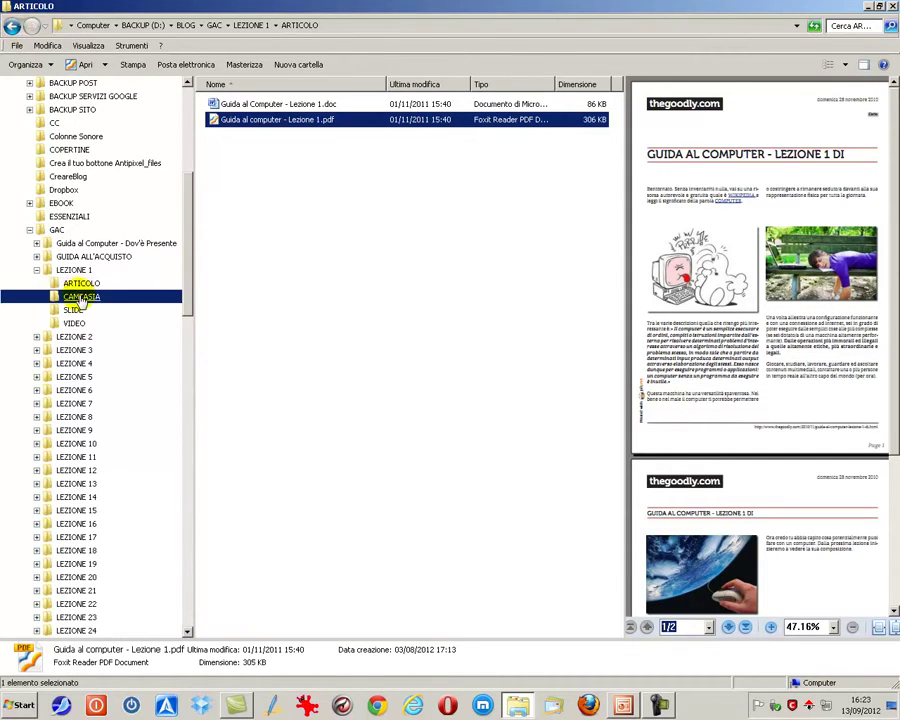
left_click(36, 336)
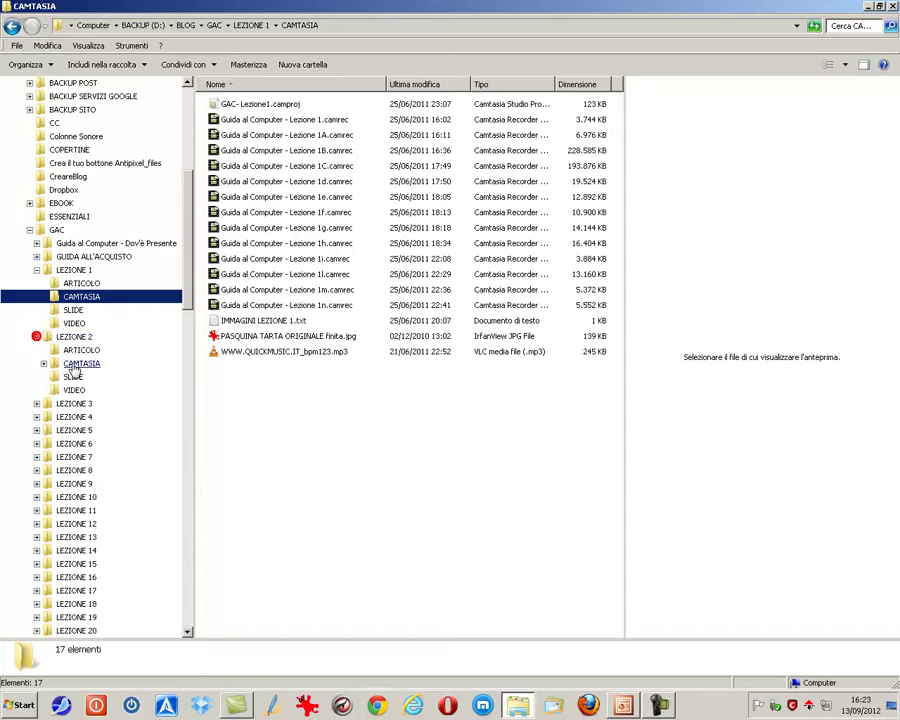
left_click(70, 364)
left_click(56, 391)
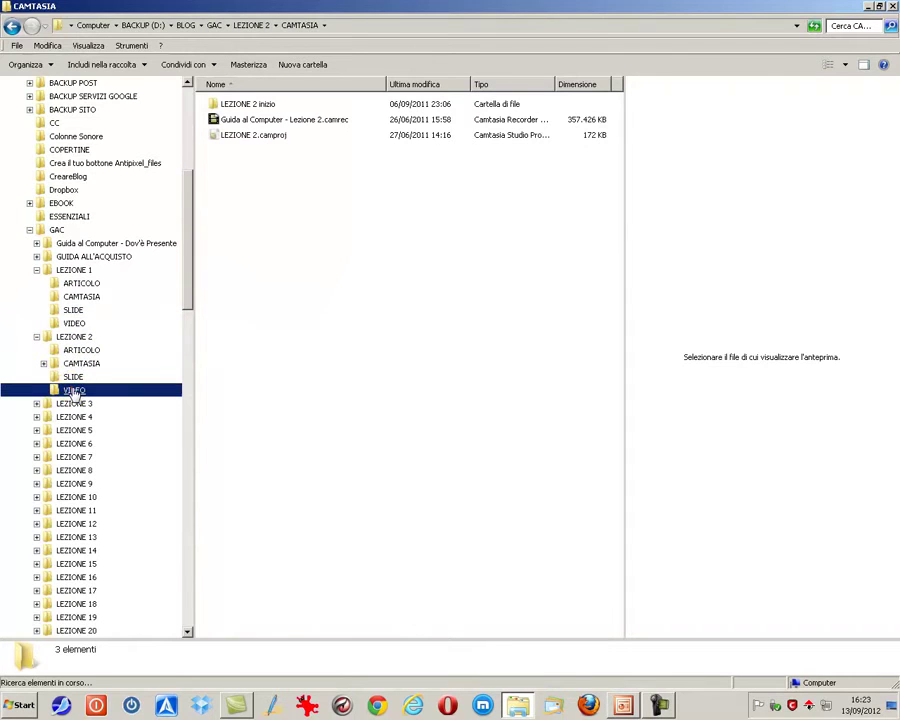
left_click(70, 310)
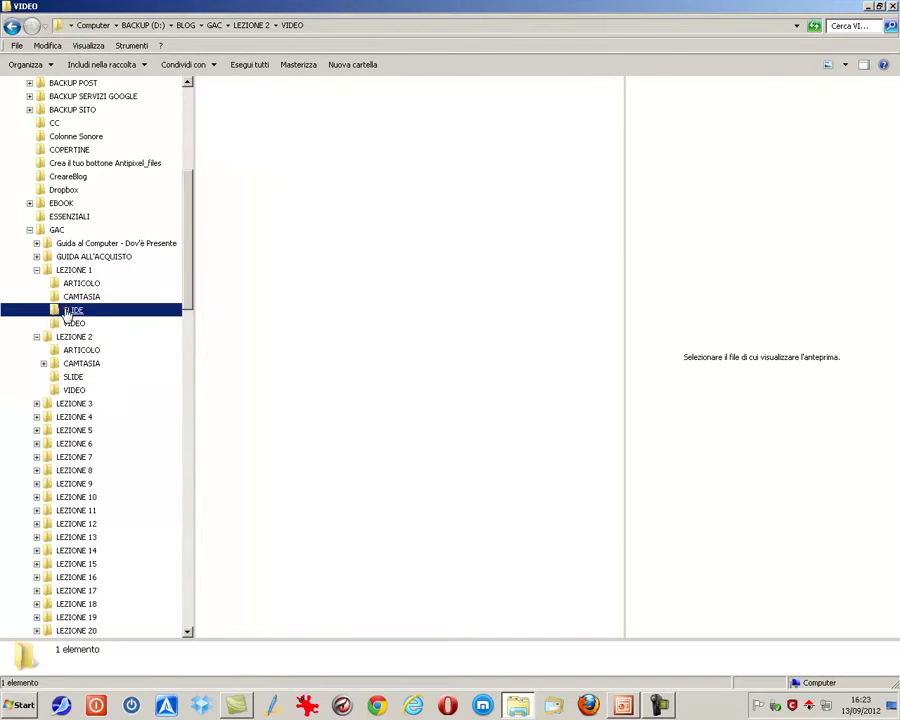
left_click(68, 296)
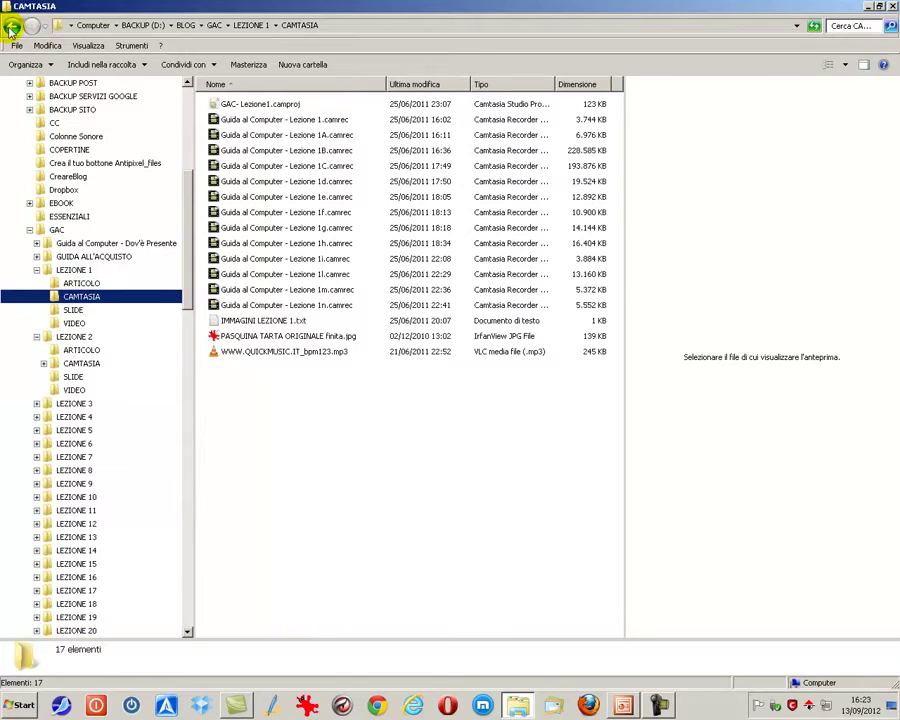
Go back through the last four visited folders and return forward to LEZIONE 1's CAMTASIA folder
left_click(11, 29)
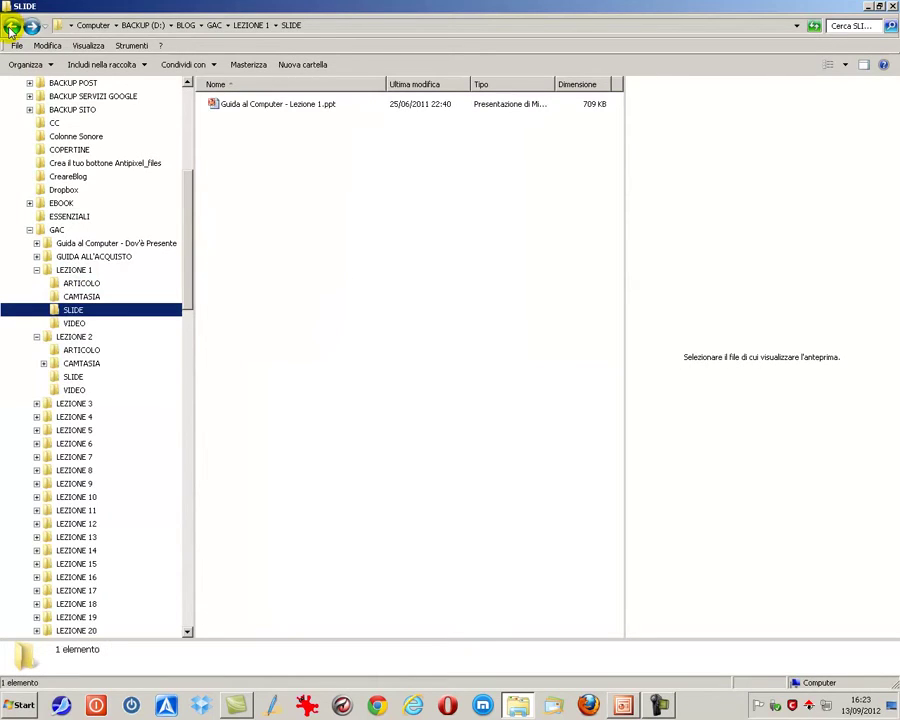
left_click(11, 29)
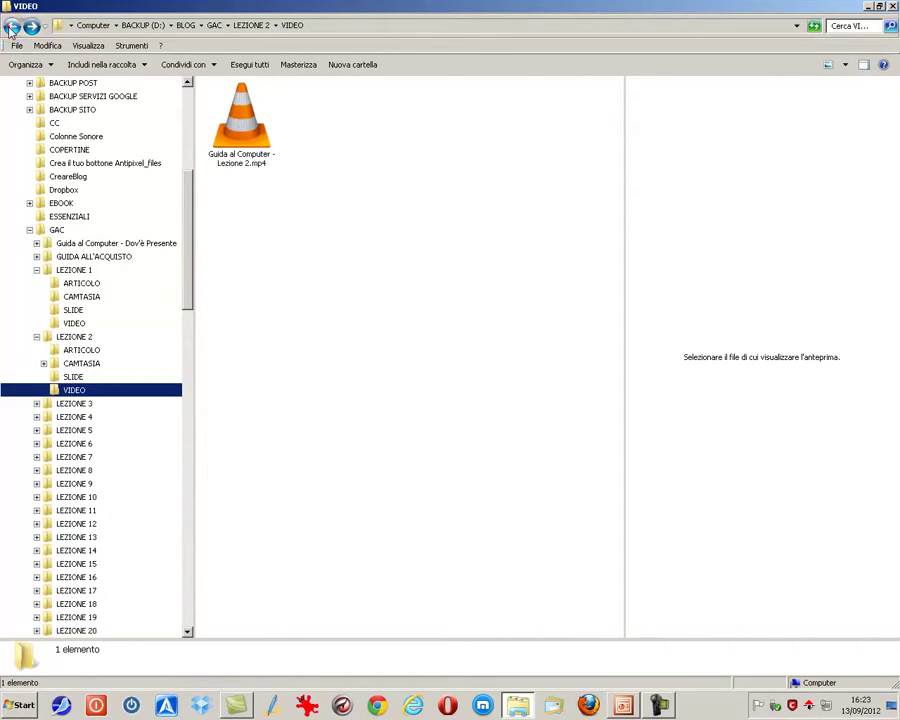
left_click(11, 29)
left_click(11, 29)
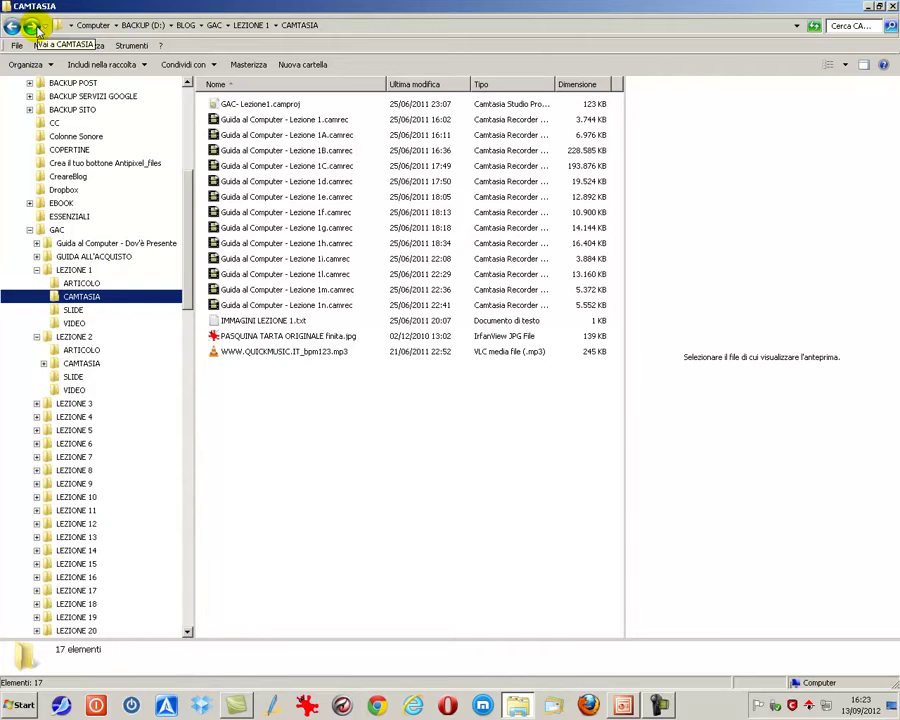
left_click(33, 28)
left_click(33, 28)
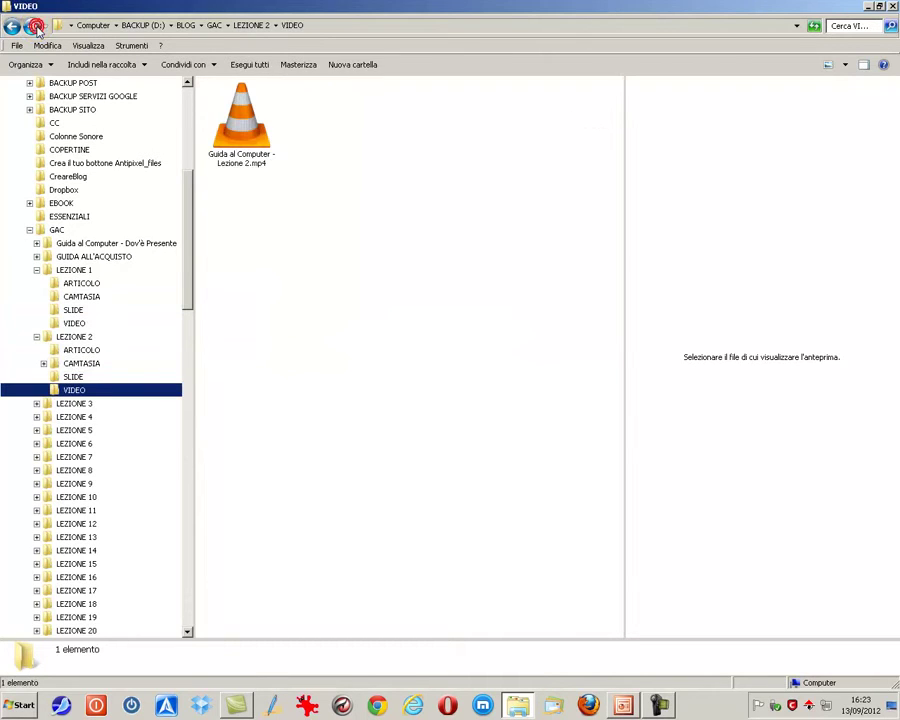
left_click(33, 28)
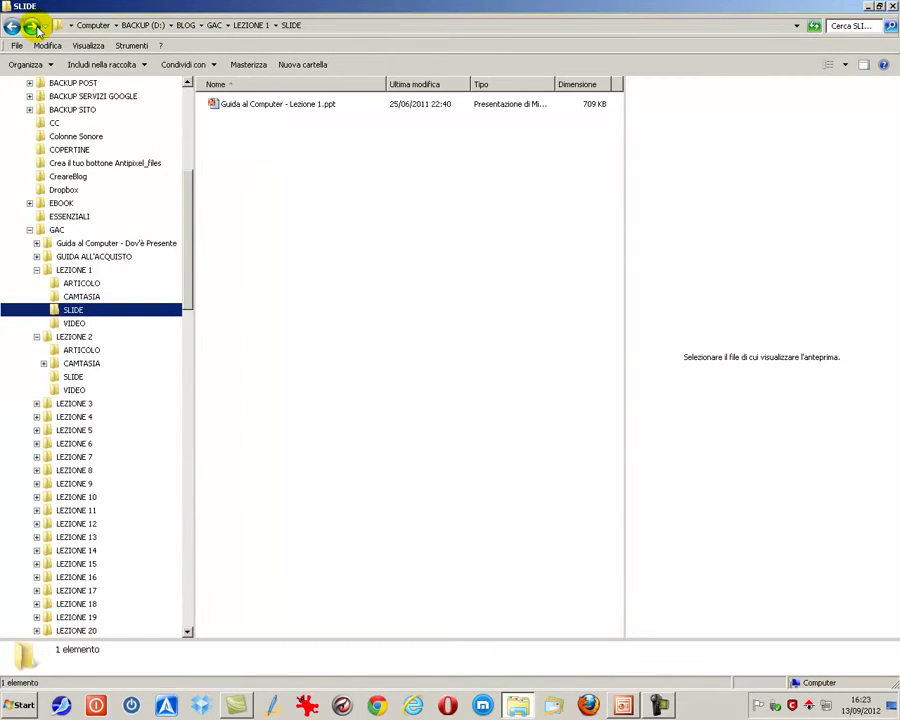
left_click(33, 28)
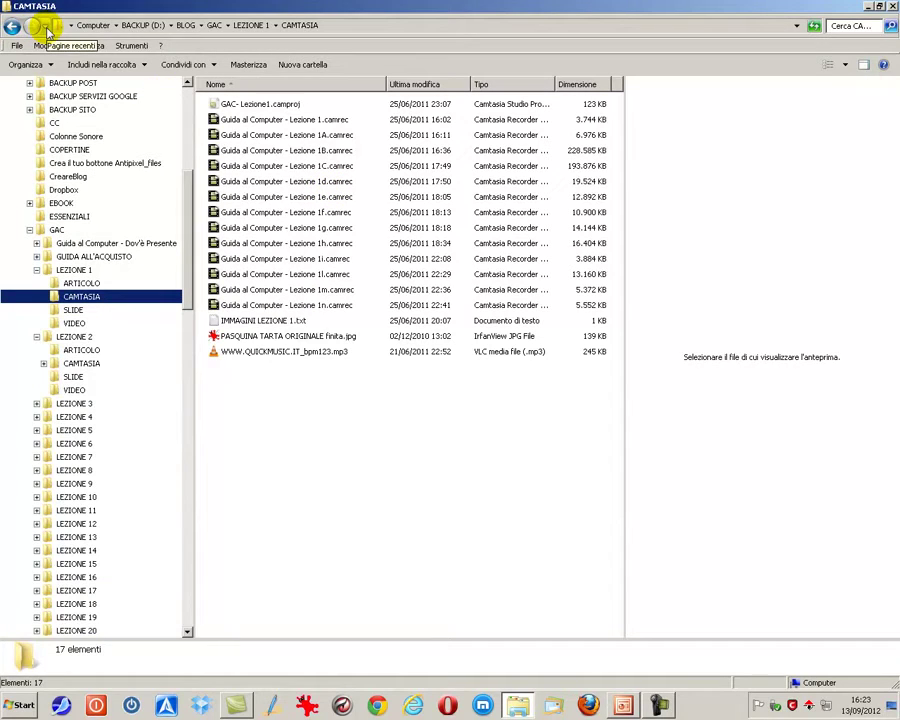
Use the recent pages history to jump to LEZIONE 1's VIDEO folder and LEZIONE 2's CAMTASIA folder
left_click(46, 28)
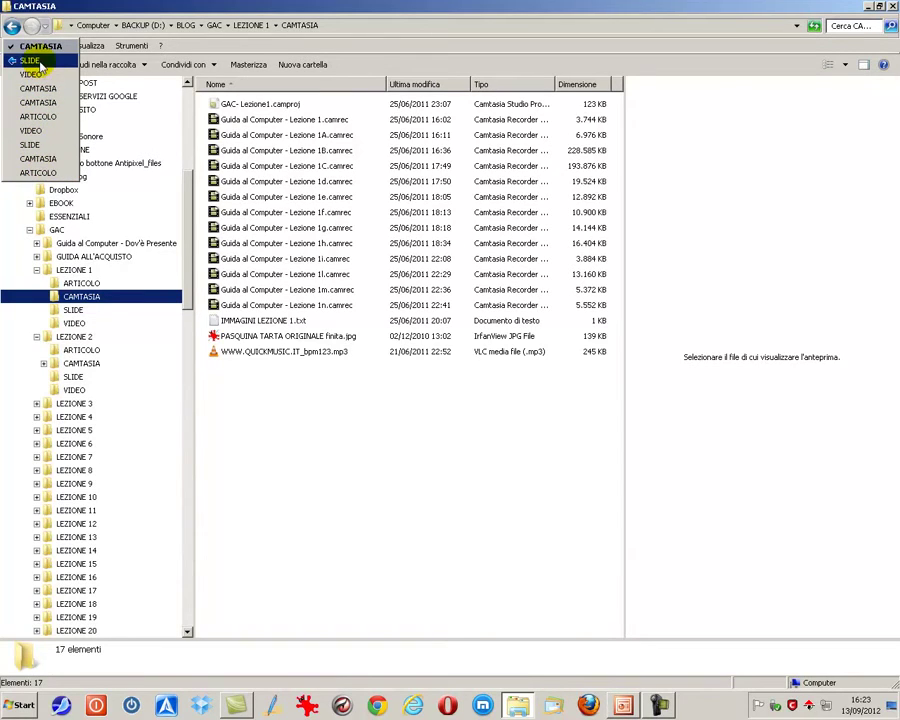
left_click(38, 133)
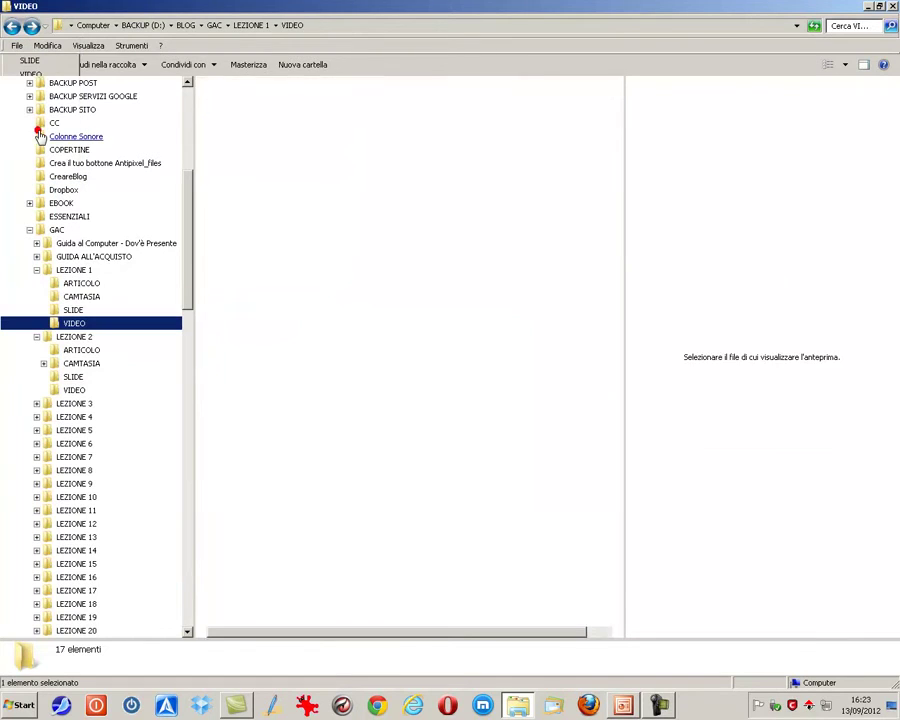
left_click(46, 27)
left_click(36, 88)
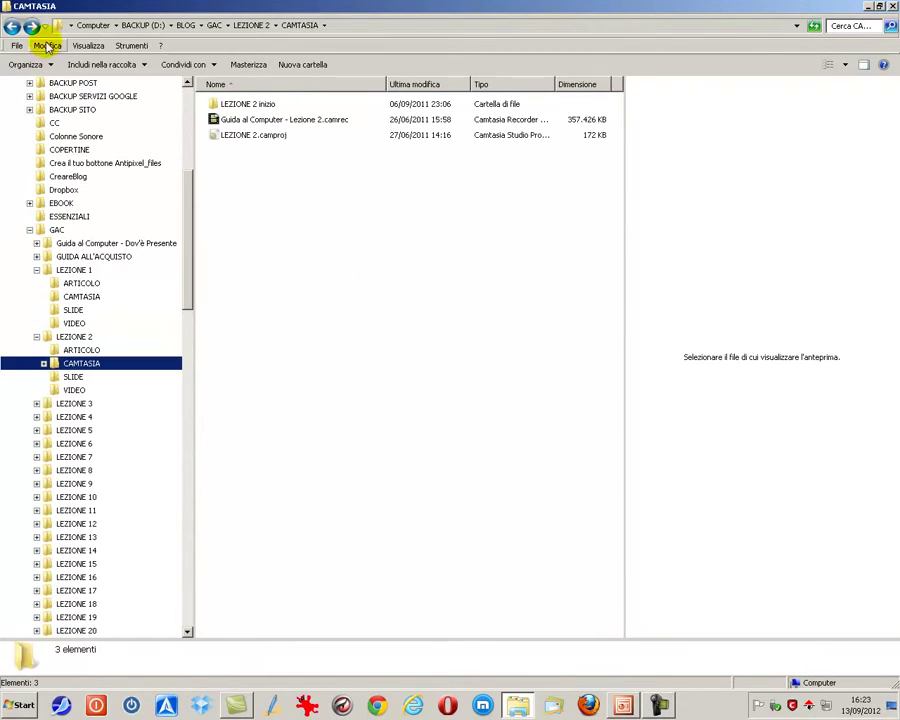
left_click(45, 29)
left_click(45, 28)
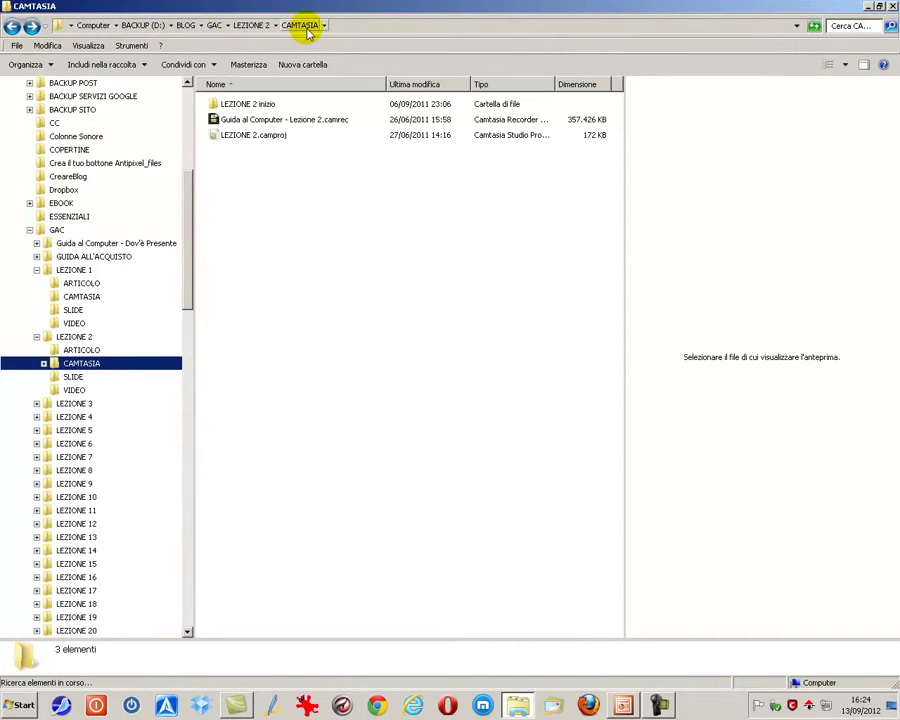
Preview Guida al computer - Lezione 2.pdf in LEZIONE 2's ARTICOLO folder and copy that folder's full path
left_click(244, 134)
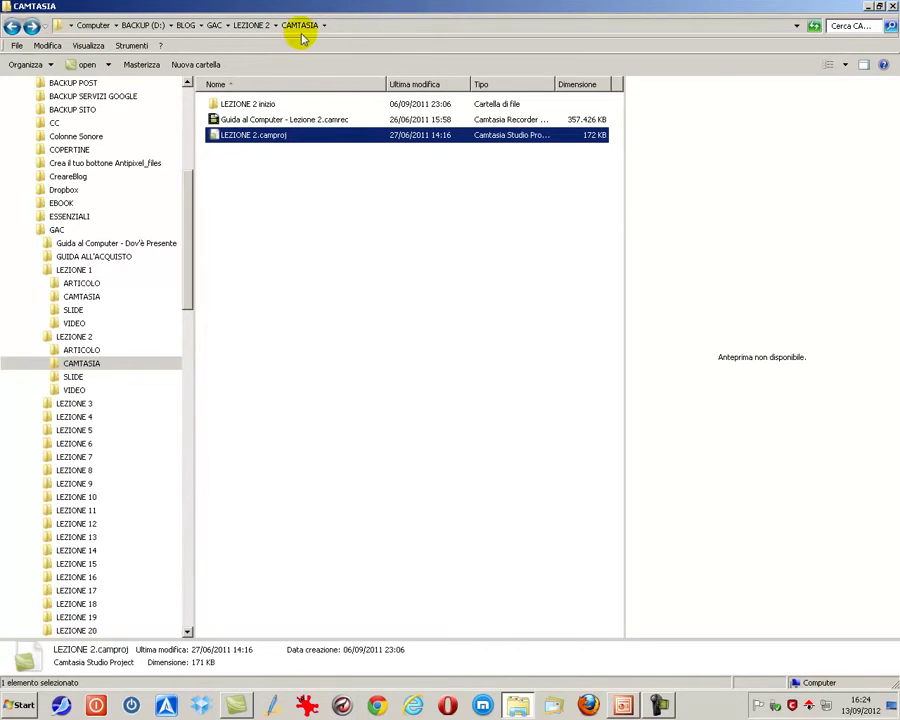
left_click(75, 350)
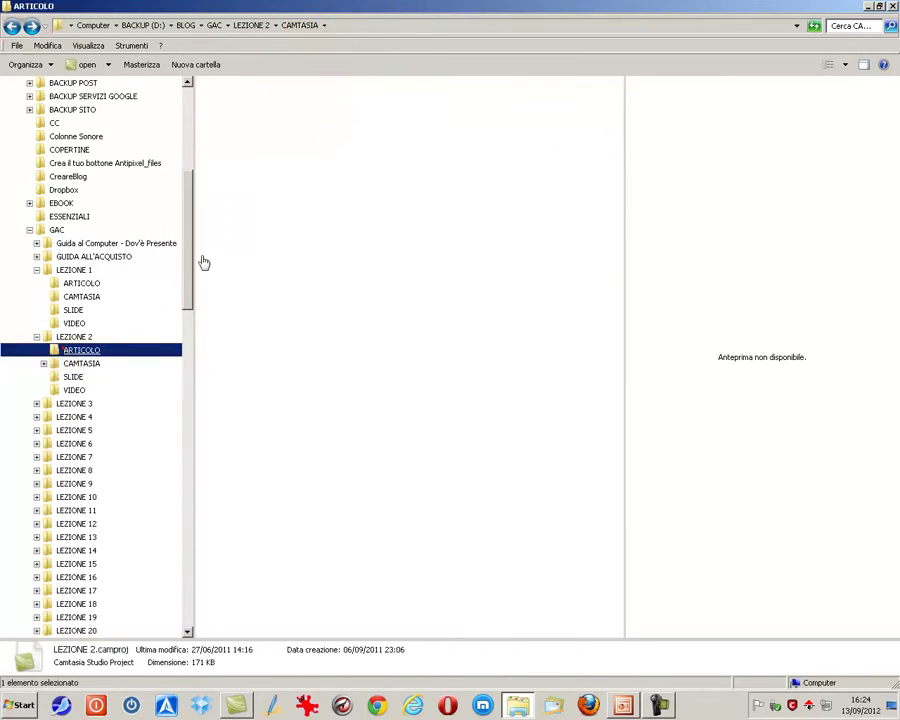
left_click(289, 121)
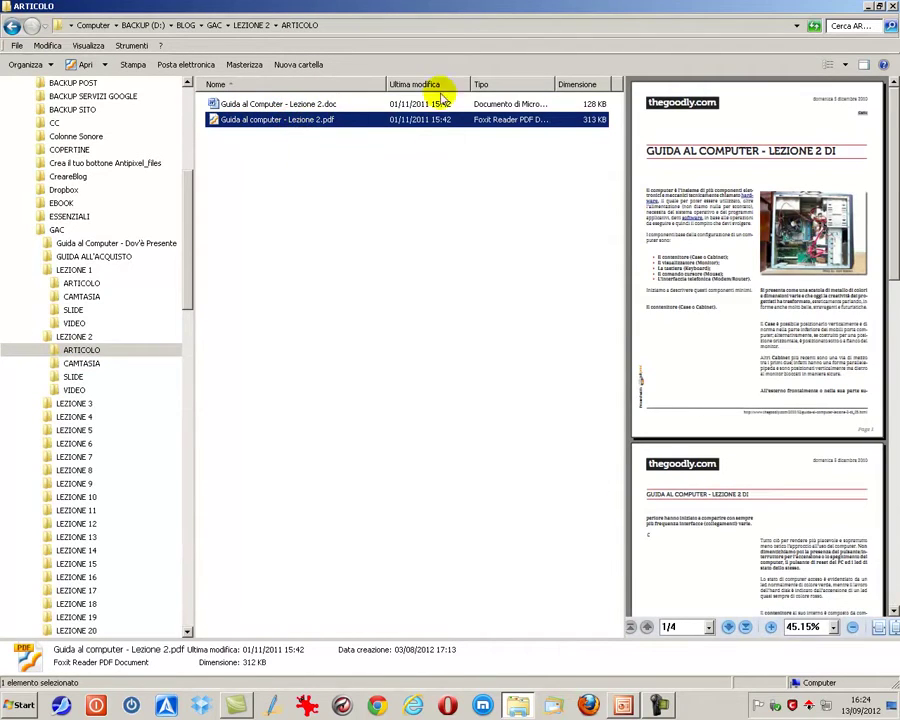
left_click(797, 27)
key("ctrl+c")
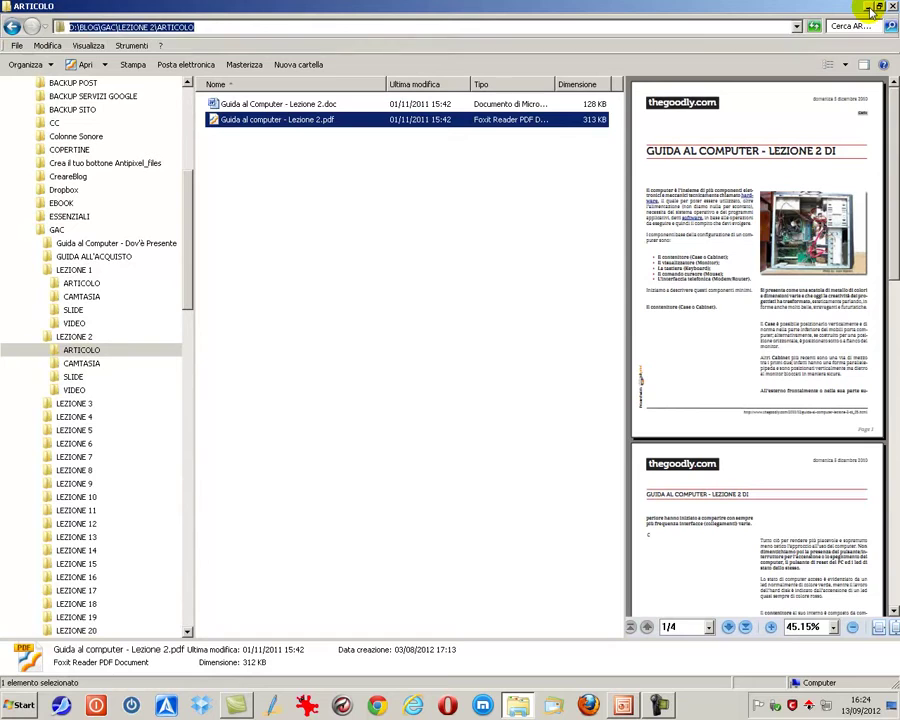
Minimize the folder window and create a desktop shortcut to D:\BLOG\GAC\LEZIONE 2\ARTICOLO using the copied path
left_click(869, 8)
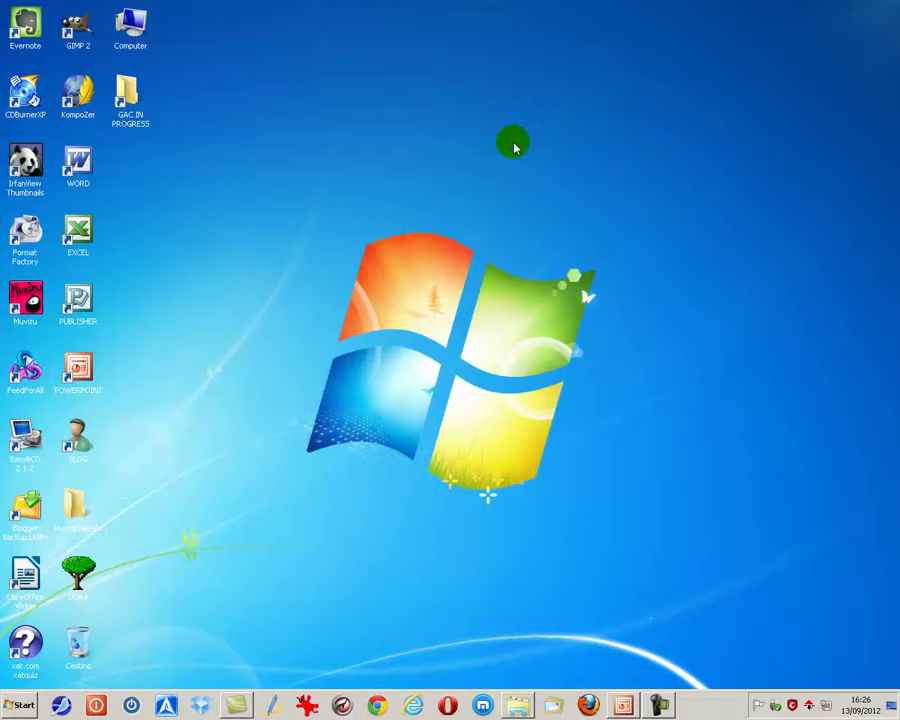
right_click(294, 161)
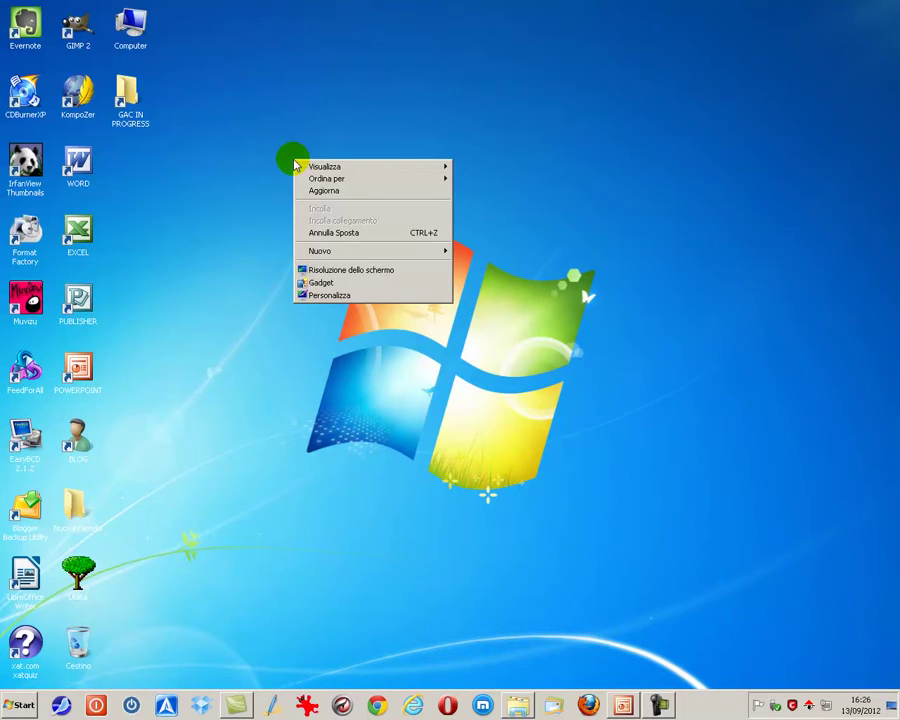
mouse_move(347, 251)
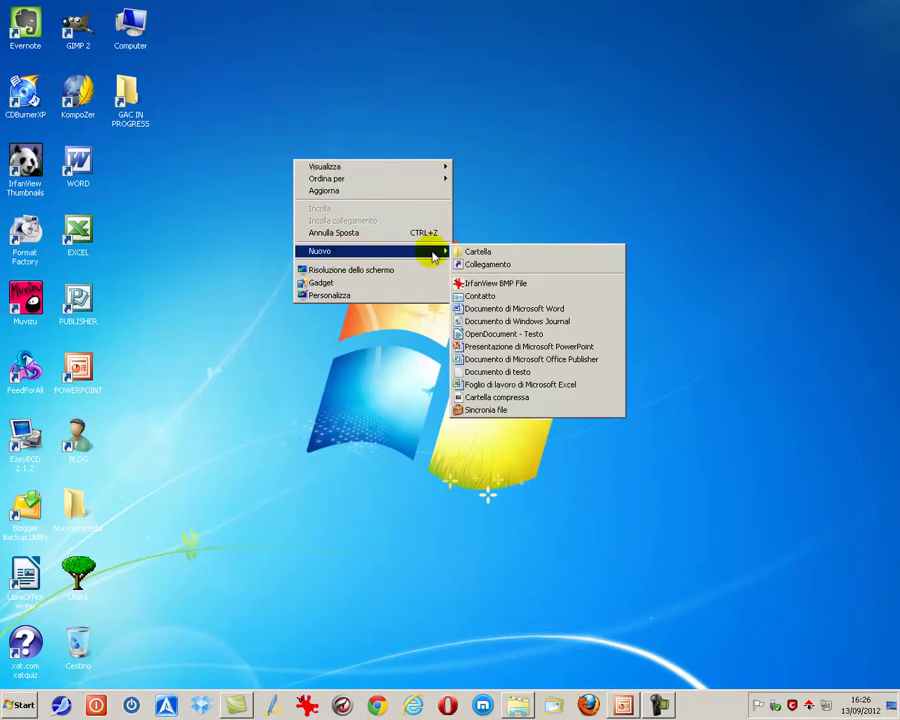
left_click(486, 266)
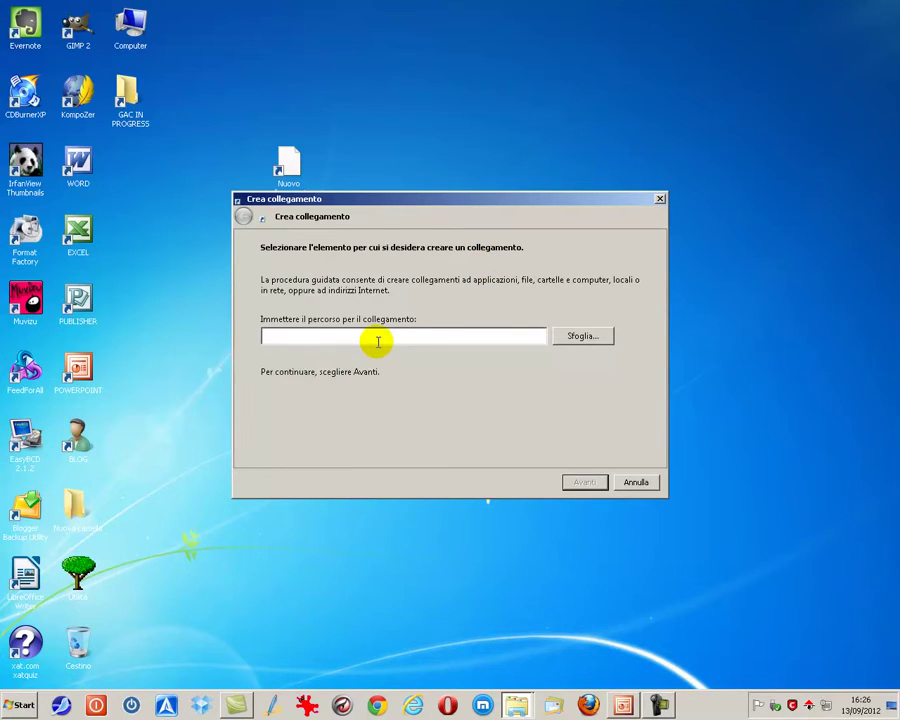
key("ctrl+v")
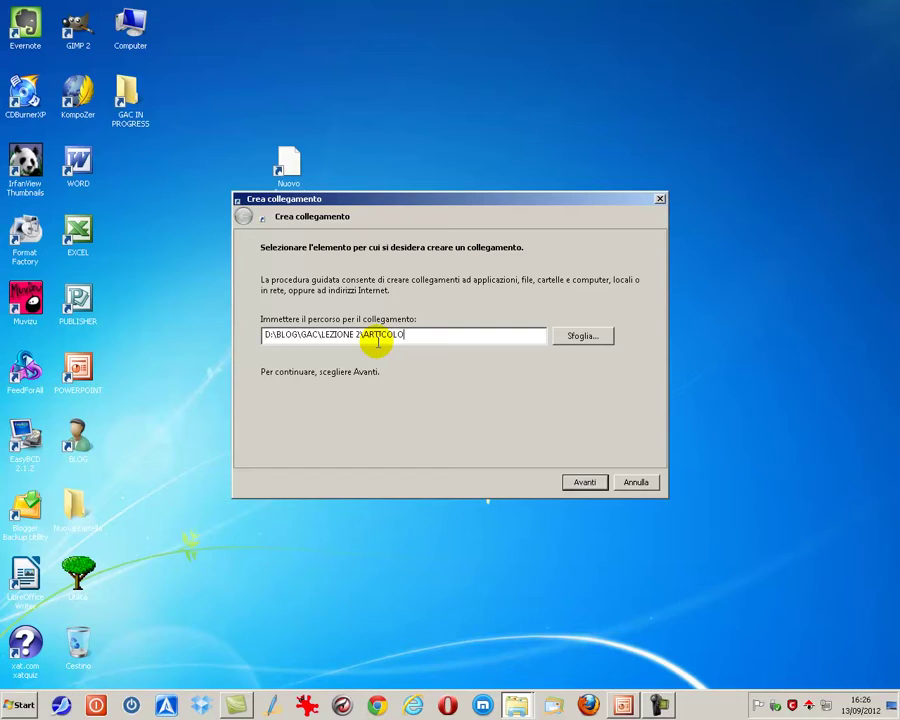
left_click_drag(410, 334, 218, 330)
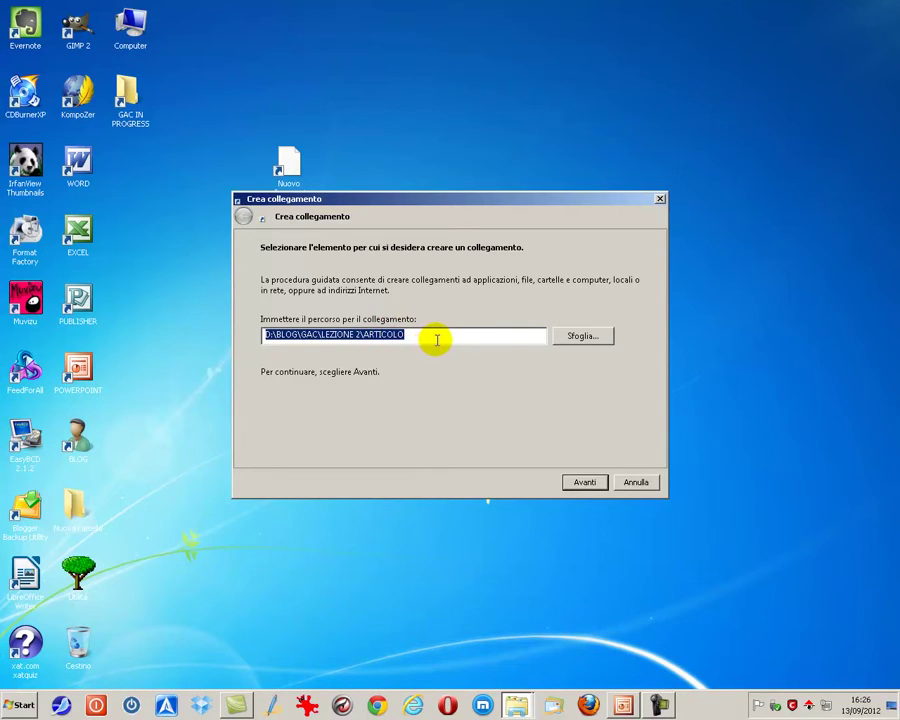
left_click(580, 483)
left_click(578, 482)
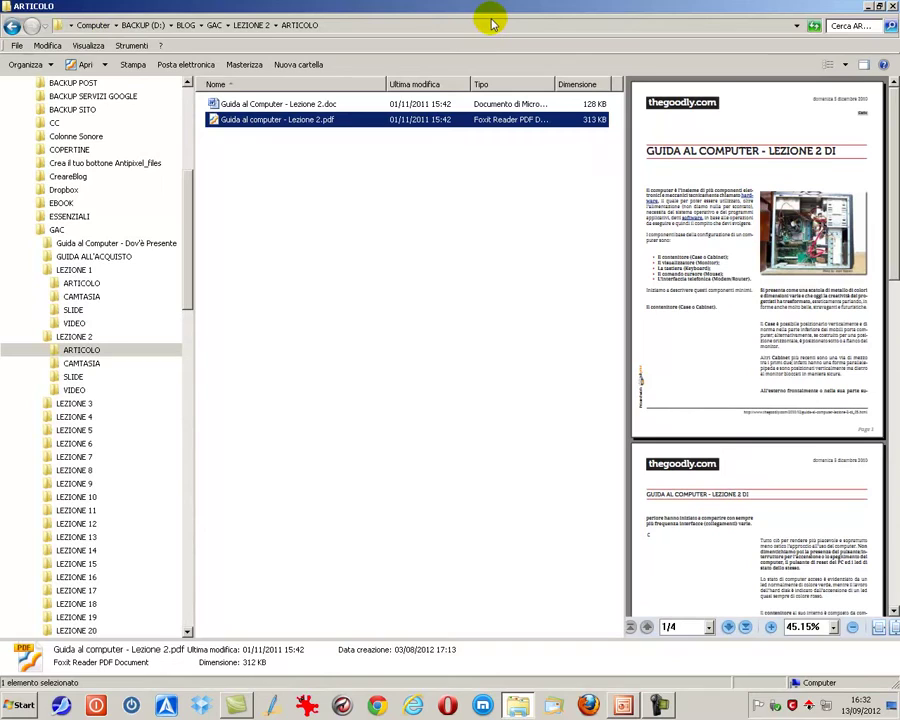
Look through the subfolder lists of Computer, LEZIONE 2 and GAC in the address path, and open the GAC folder
left_click(116, 26)
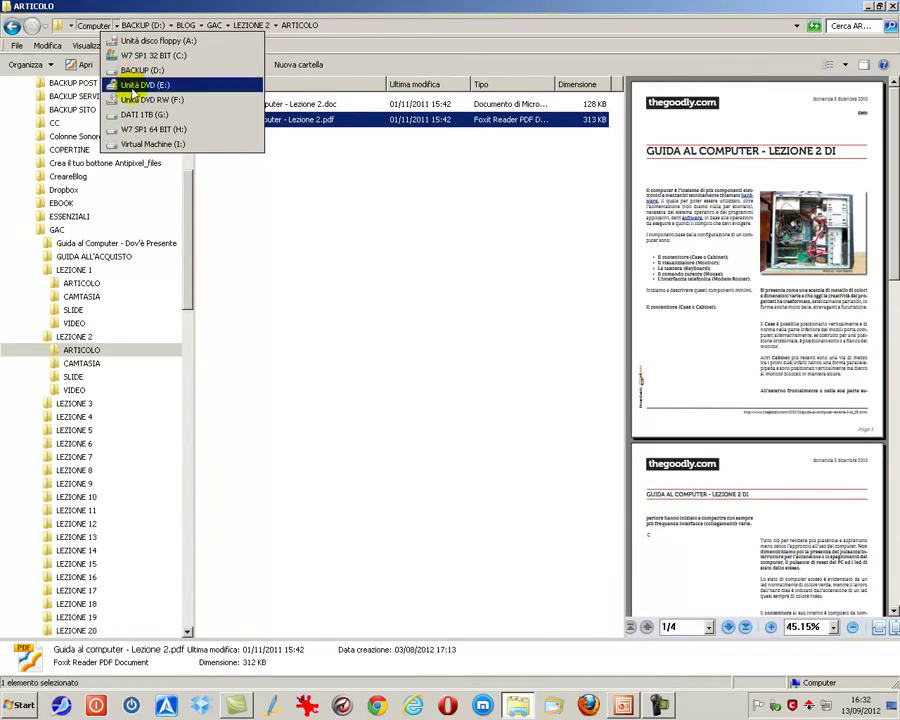
left_click(276, 26)
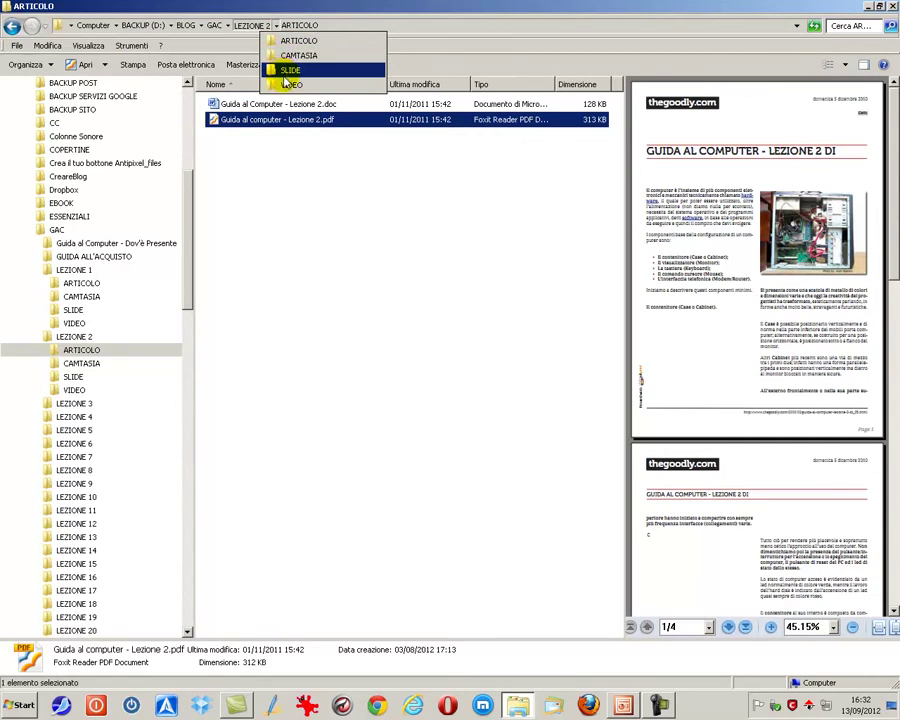
left_click(228, 25)
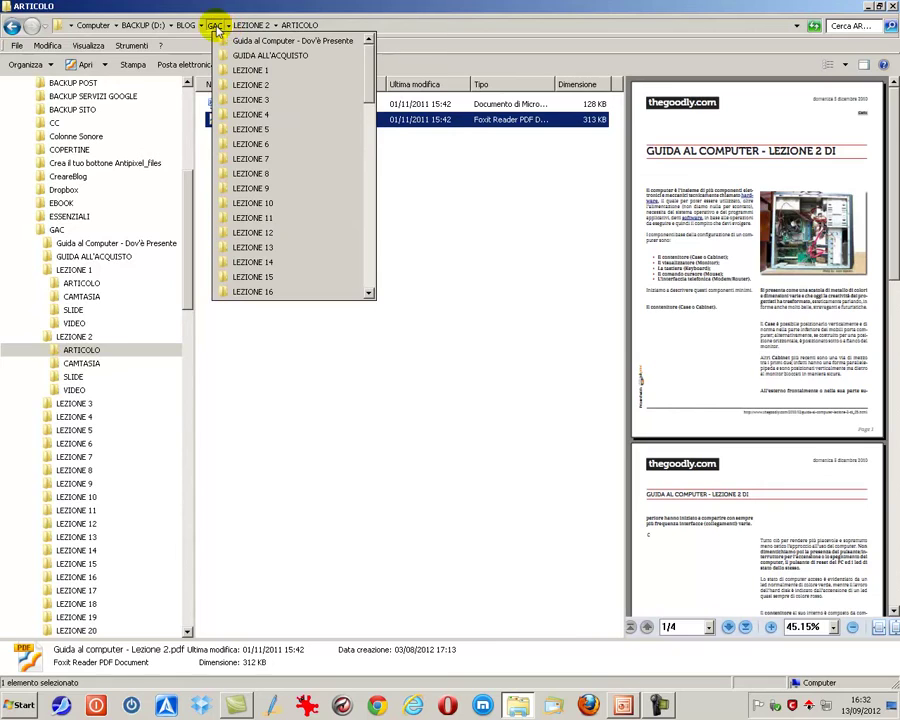
left_click(214, 25)
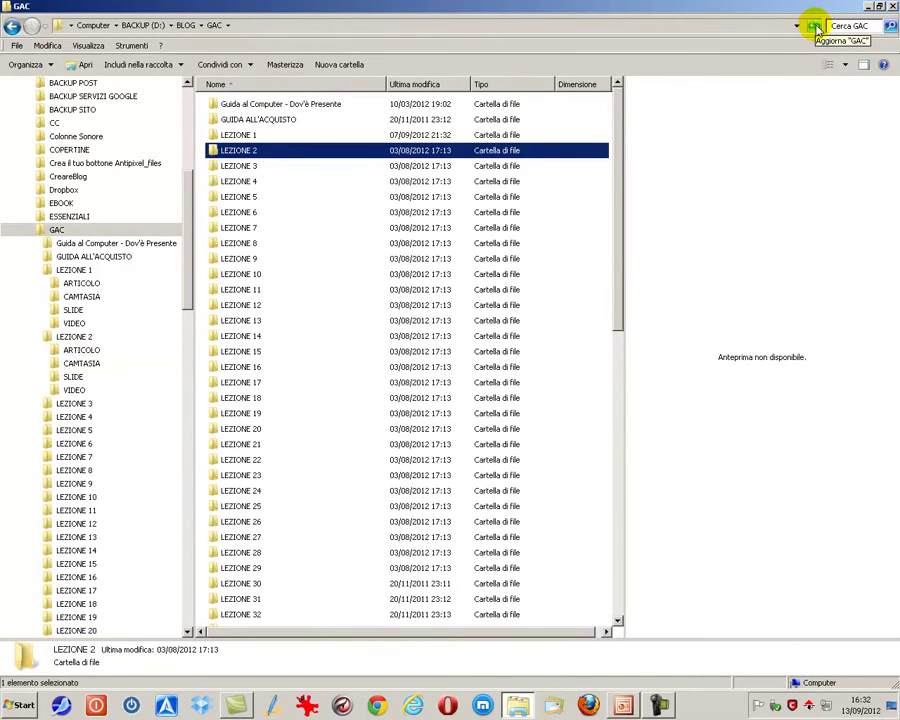
Refresh the contents of the GAC folder several times
left_click(815, 28)
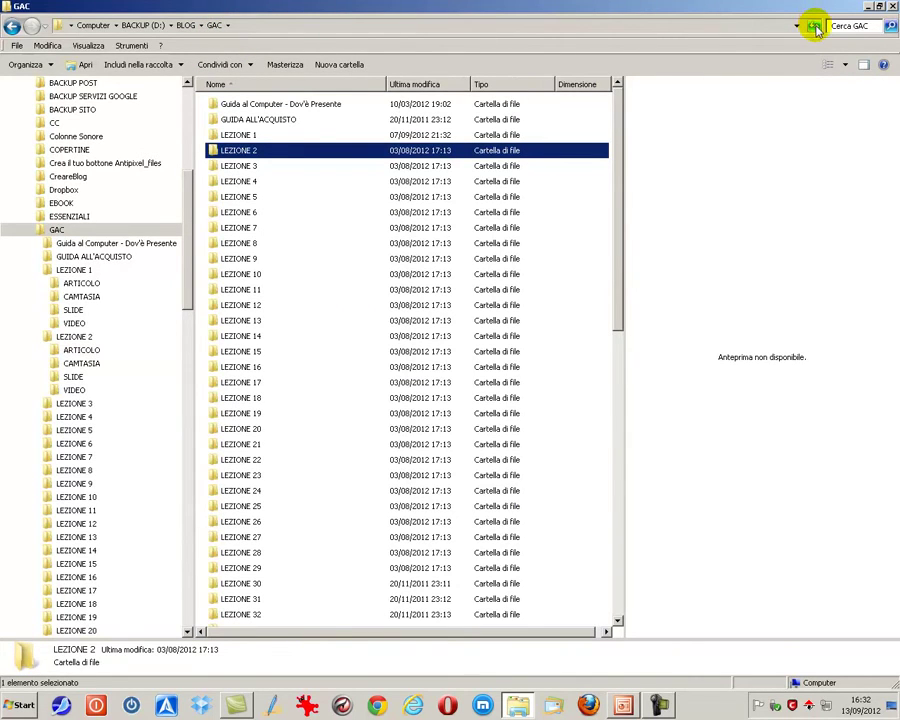
left_click(815, 28)
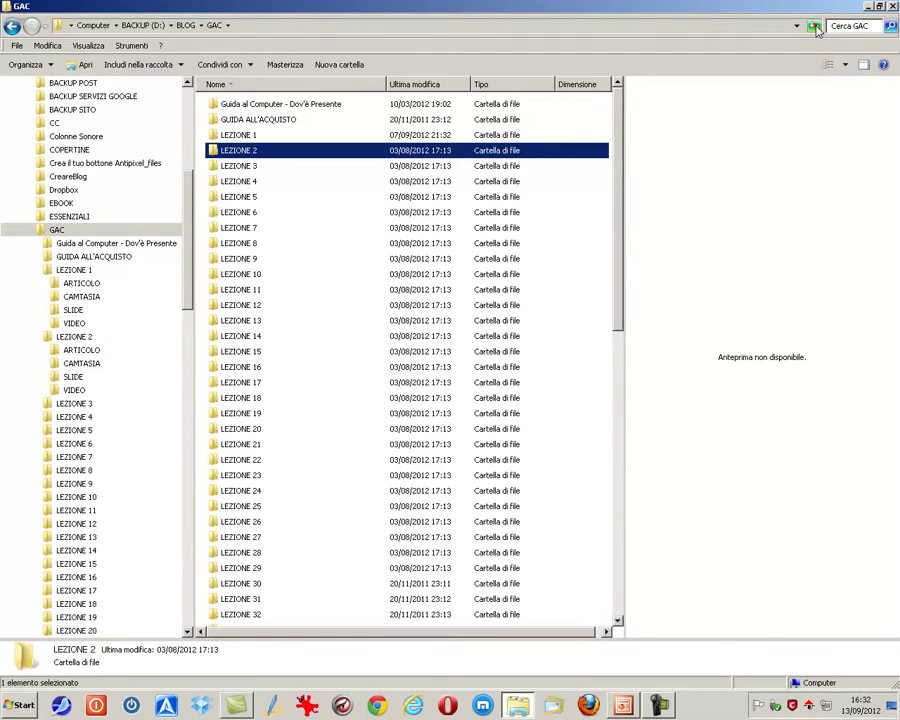
left_click(815, 28)
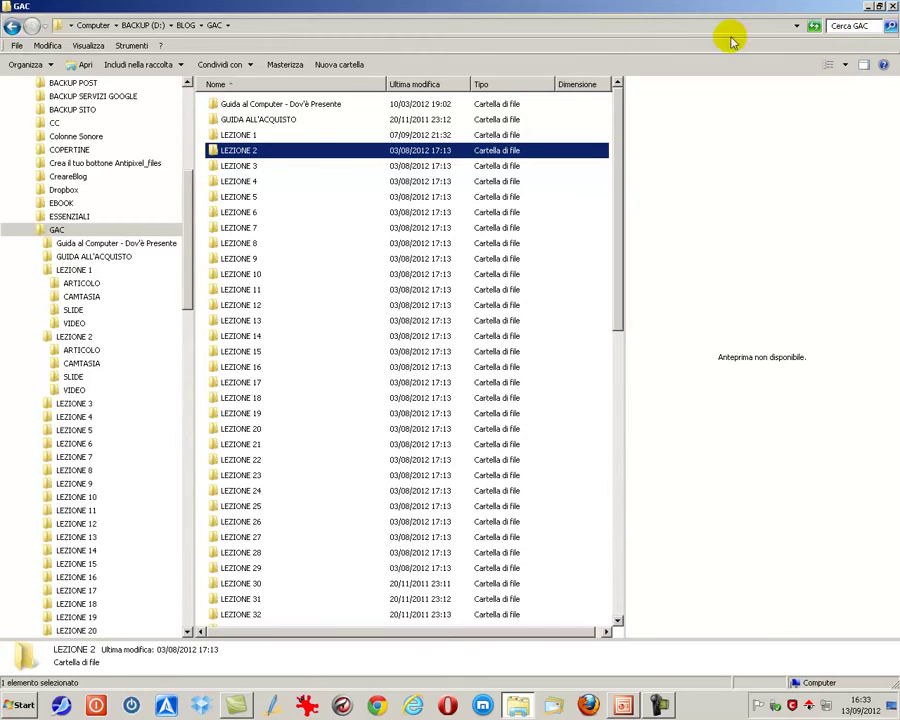
mouse_move(240, 160)
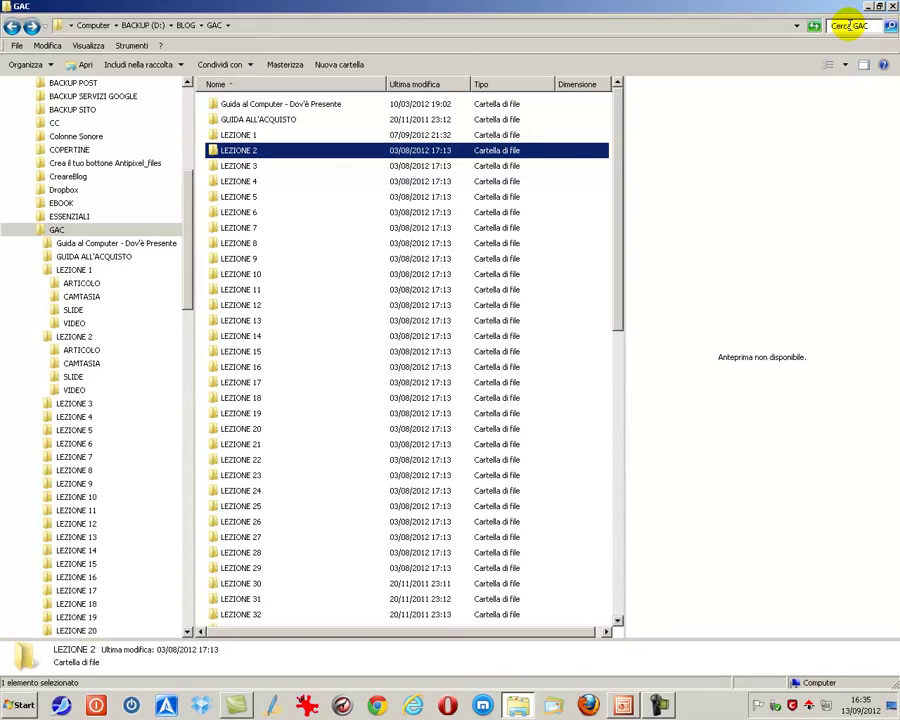
Search the GAC folder for the exact phrase "Lezione 2", including the quotation marks
left_click(849, 25)
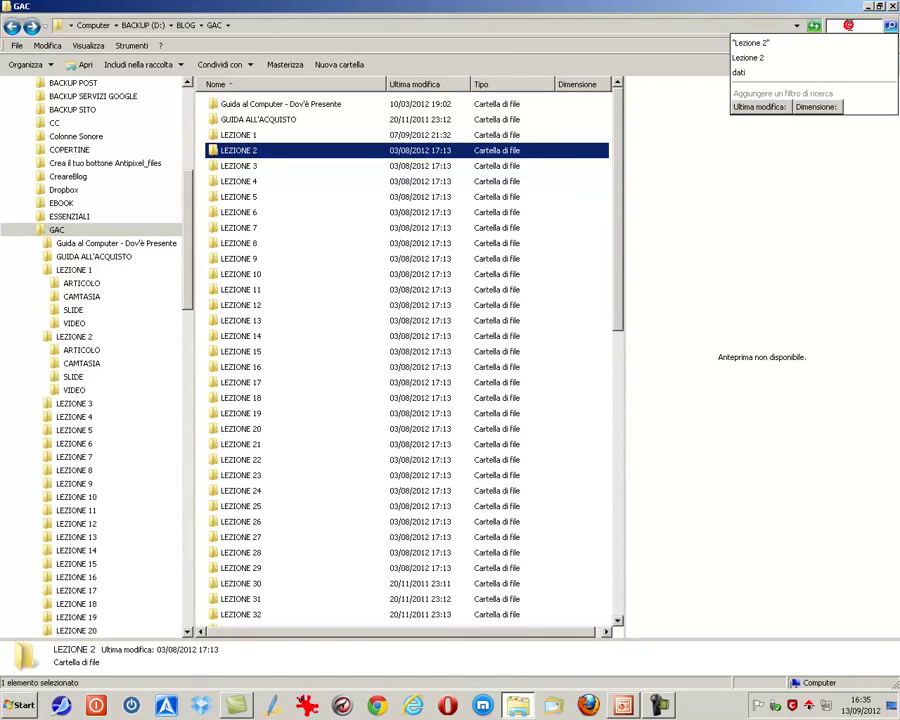
type("\"L")
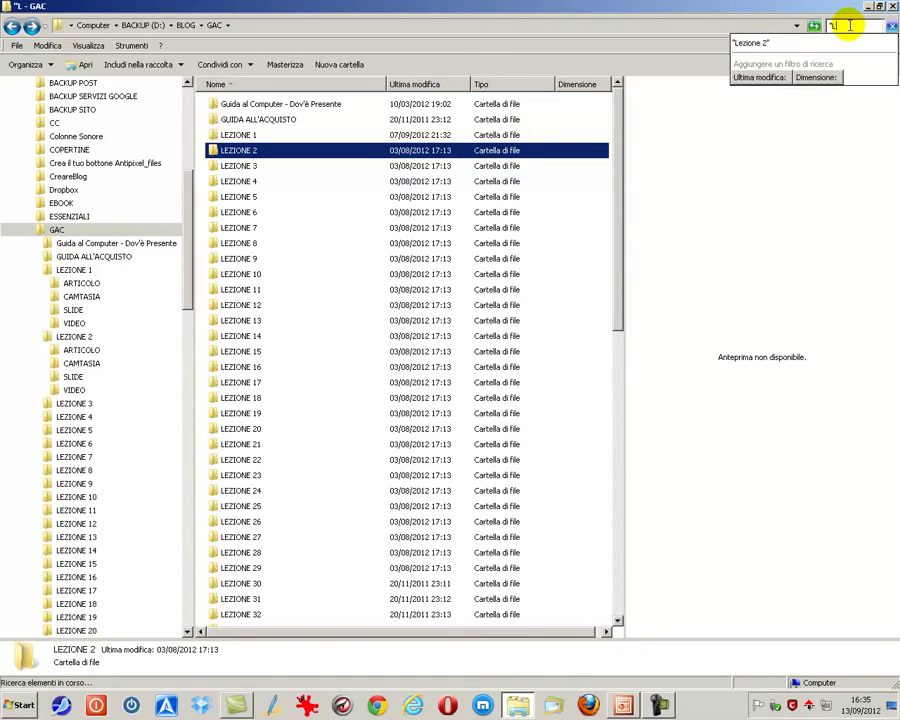
type("ezione 2\"")
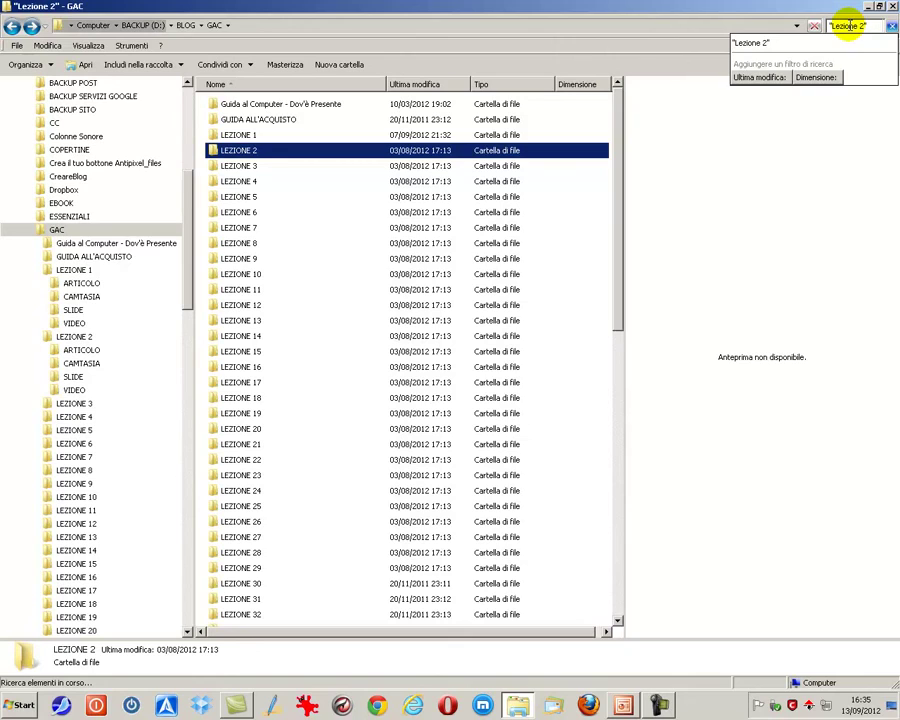
key("Return")
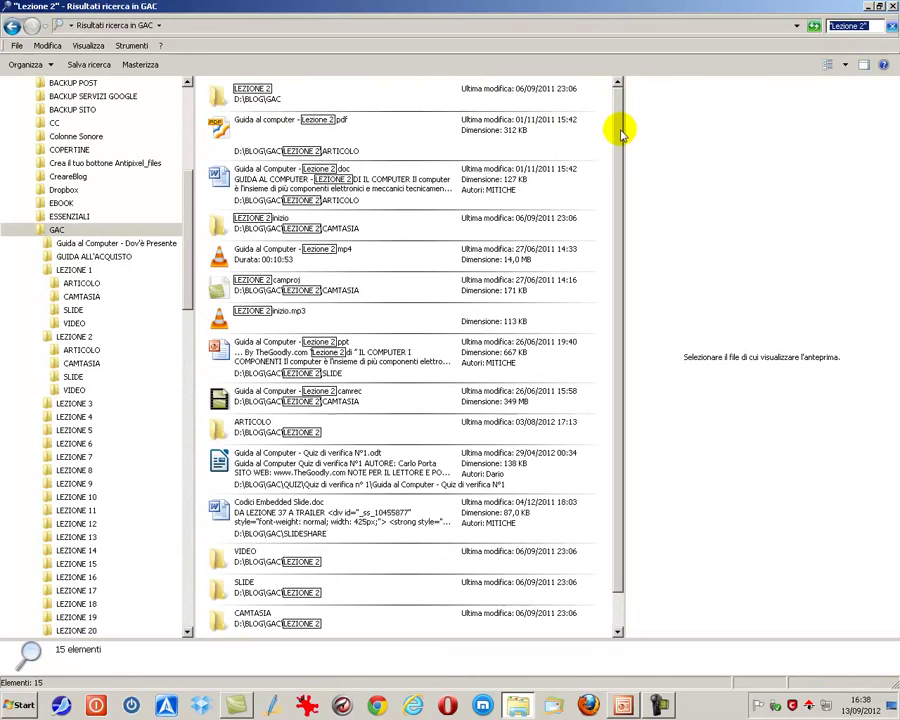
Preview Guida al computer - Lezione 2.pdf from the search results and close the results window
left_click_drag(620, 130, 628, 88)
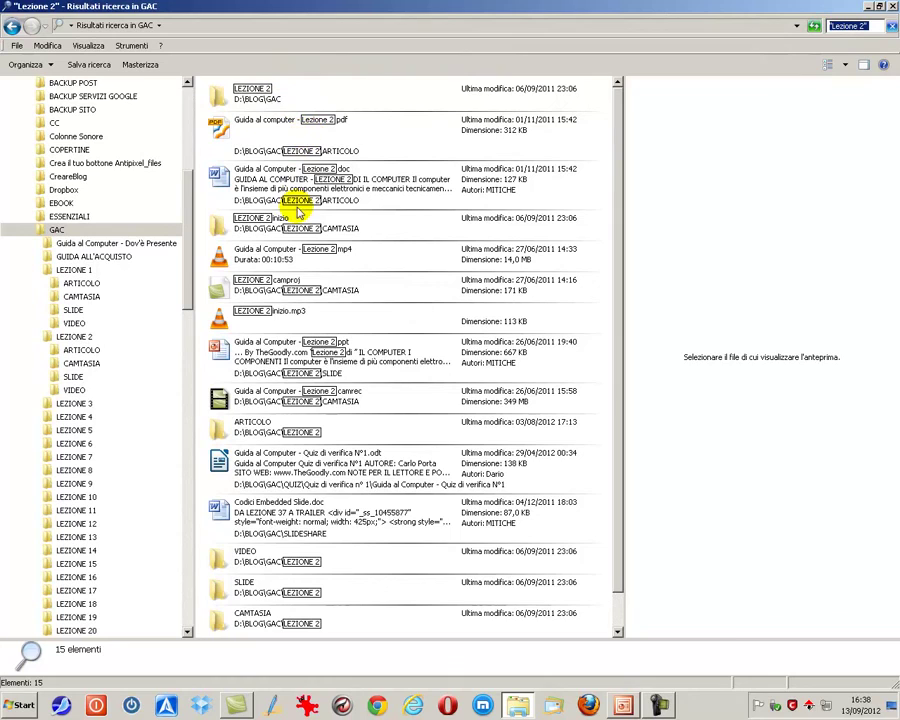
left_click(280, 127)
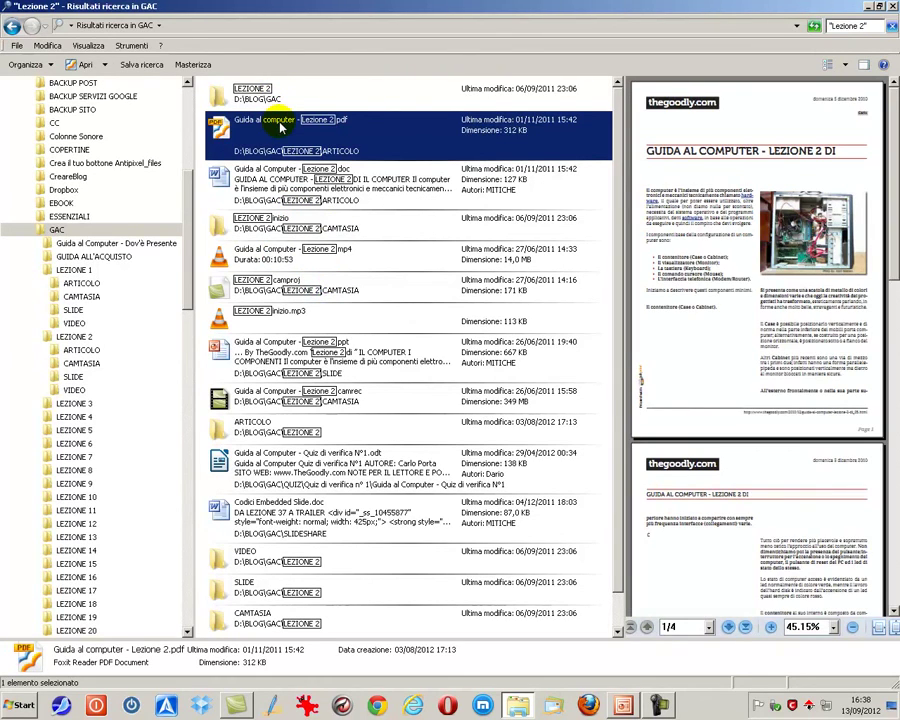
left_click(893, 8)
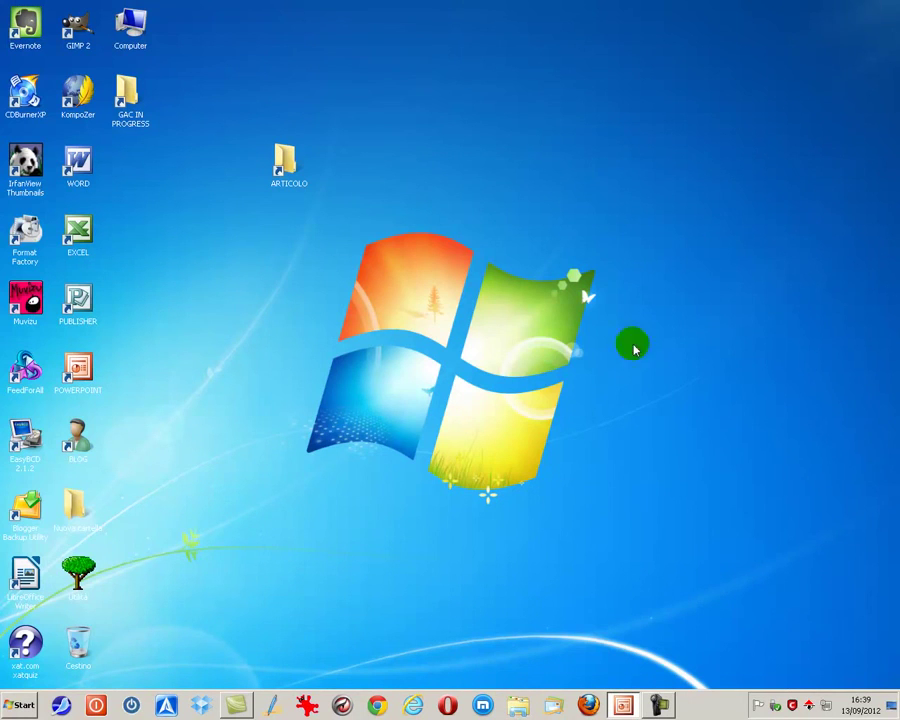
Unpin Windows Explorer from the taskbar
right_click(517, 707)
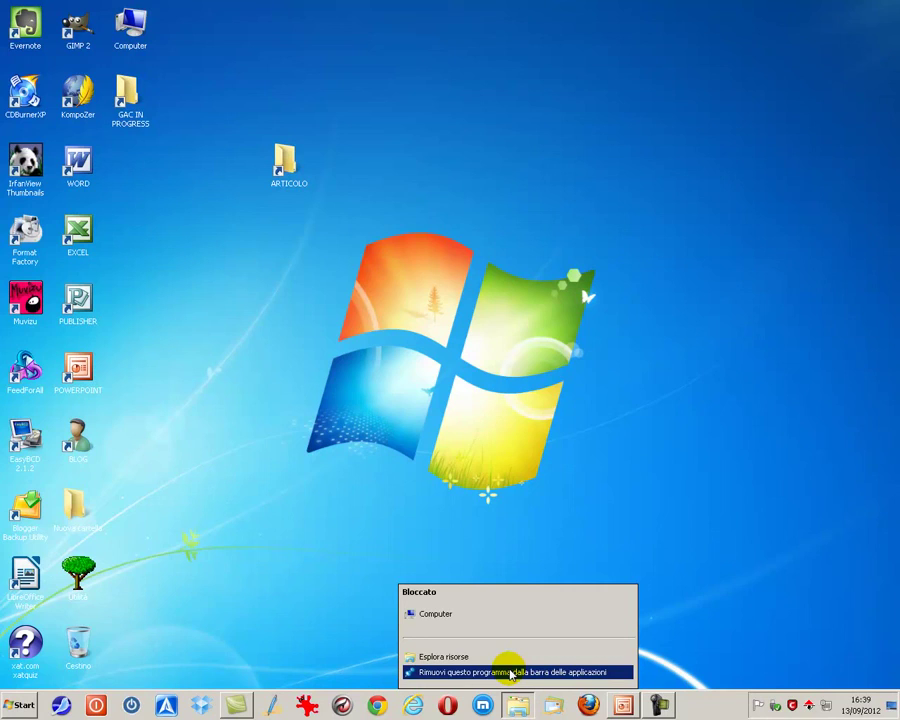
left_click(510, 672)
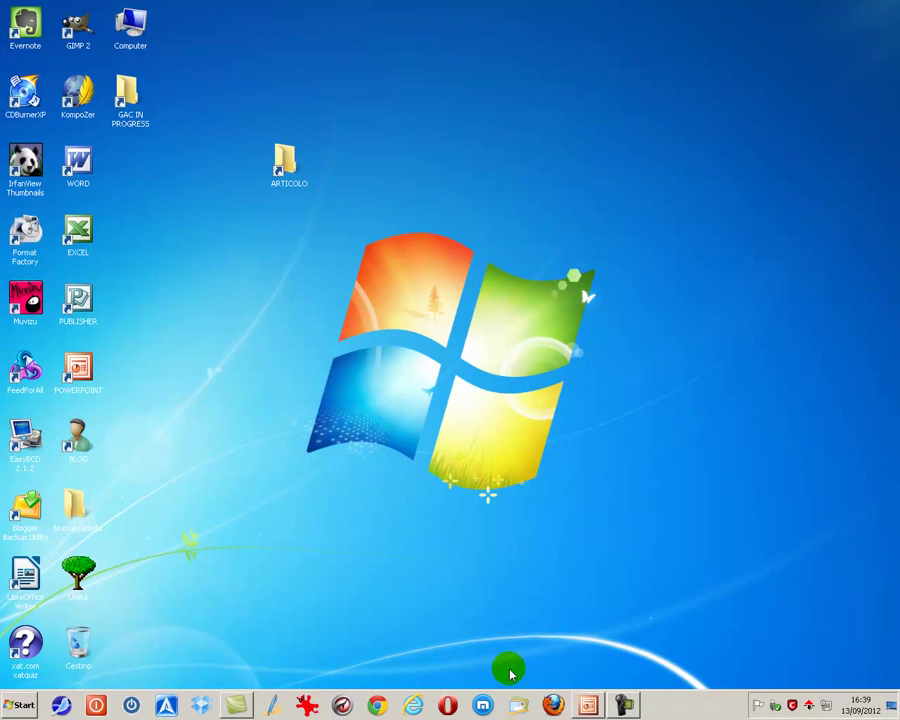
Pin Computer to the taskbar, check its pinned entries, and open an Explorer window on Raccolte from the taskbar
left_click(24, 706)
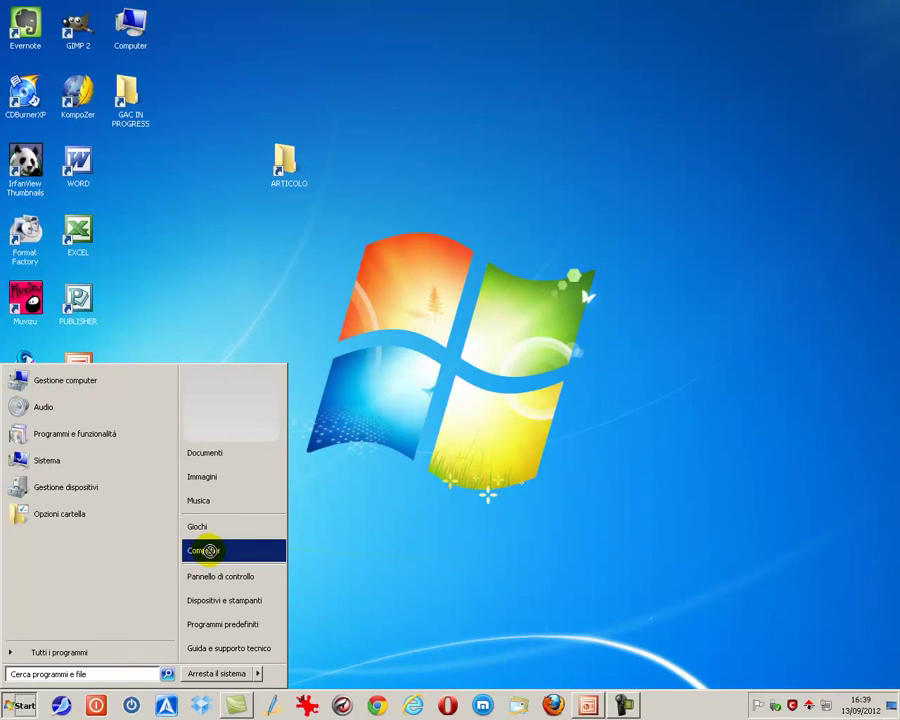
left_click(244, 552)
left_click_drag(244, 552, 516, 699)
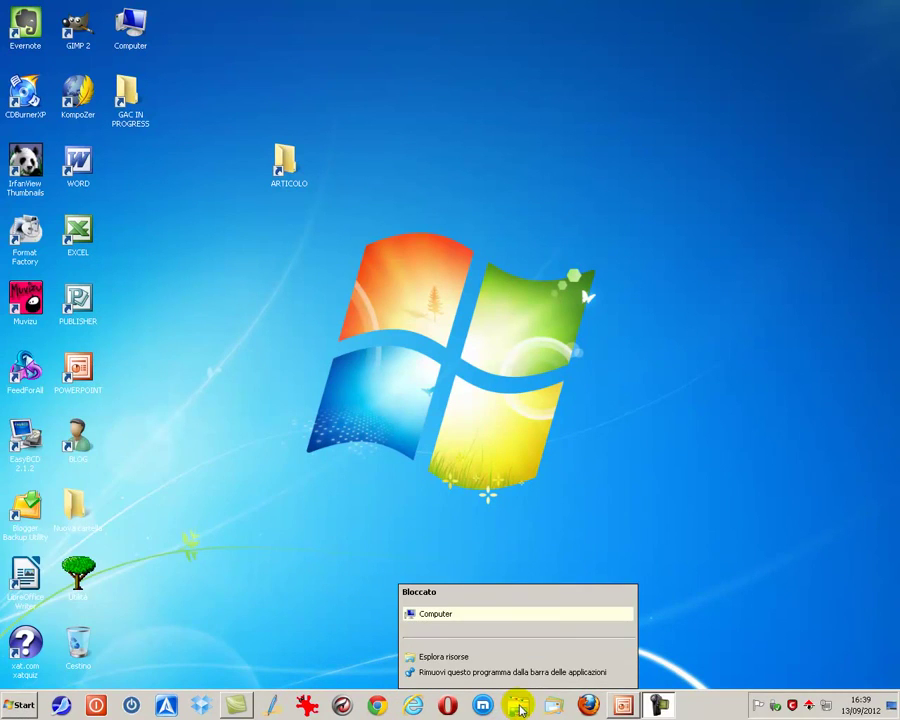
left_click(796, 587)
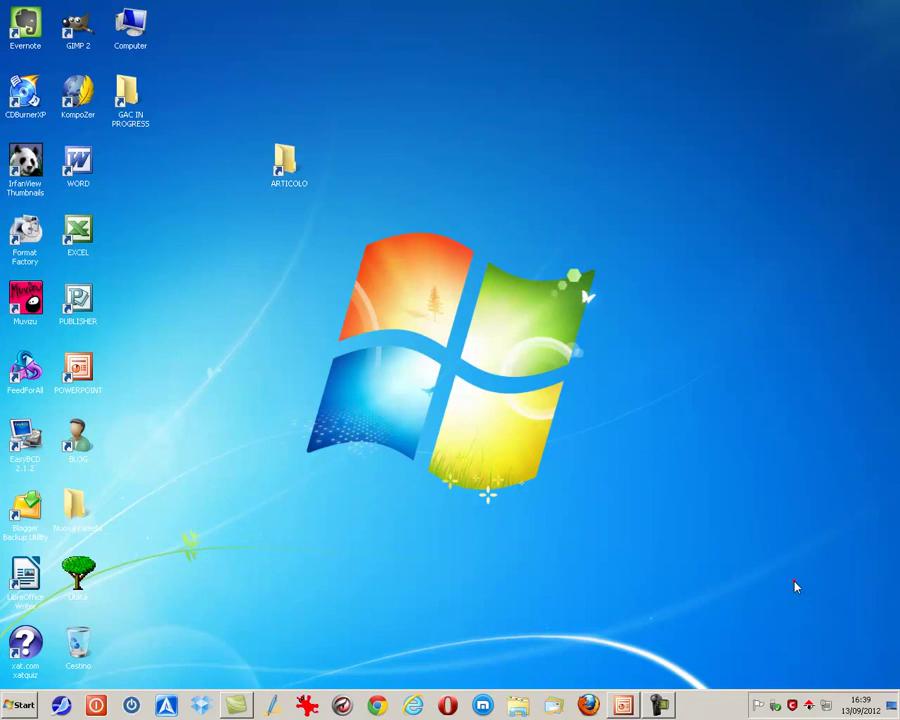
left_click(524, 707)
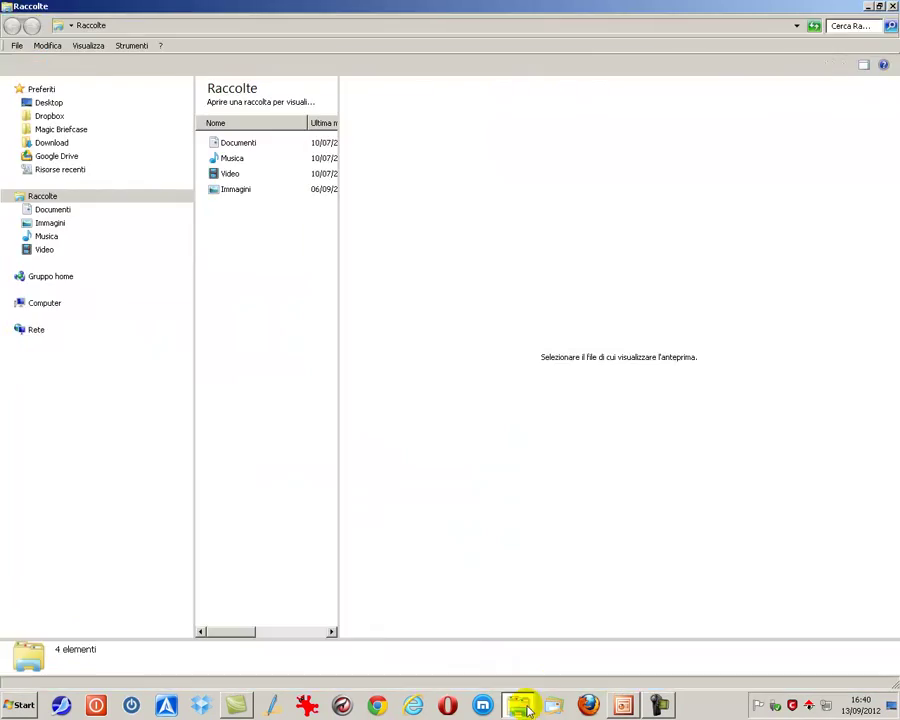